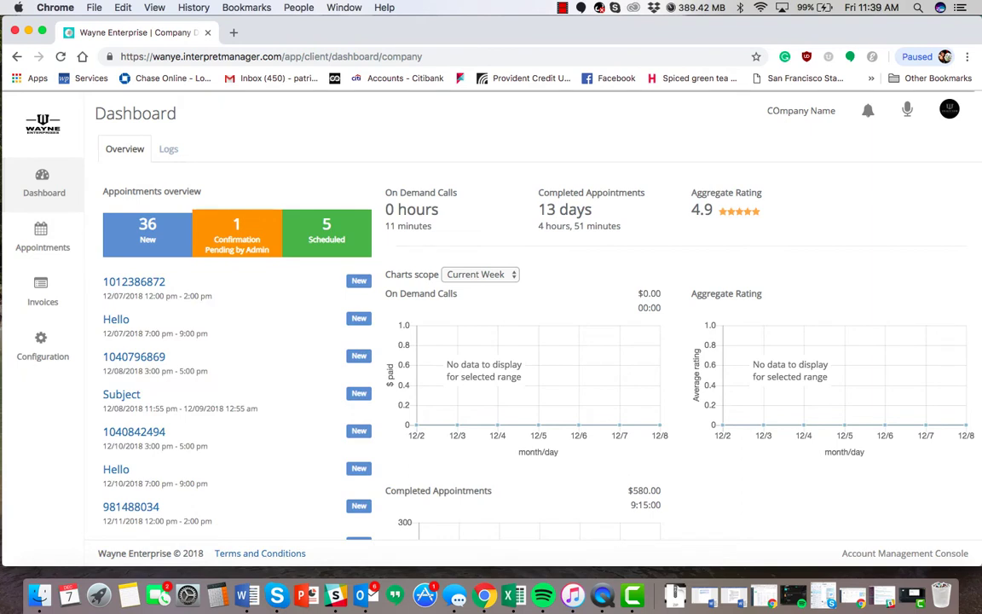
Step: Show the appointments pending admin confirmation in the appointments overview, followed by the scheduled ones
click(237, 234)
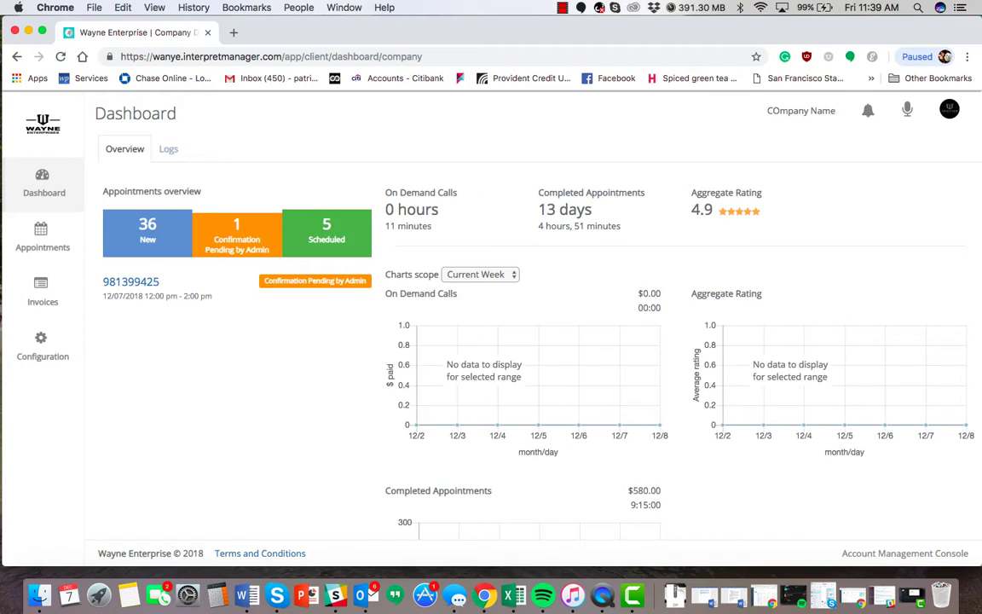
click(326, 233)
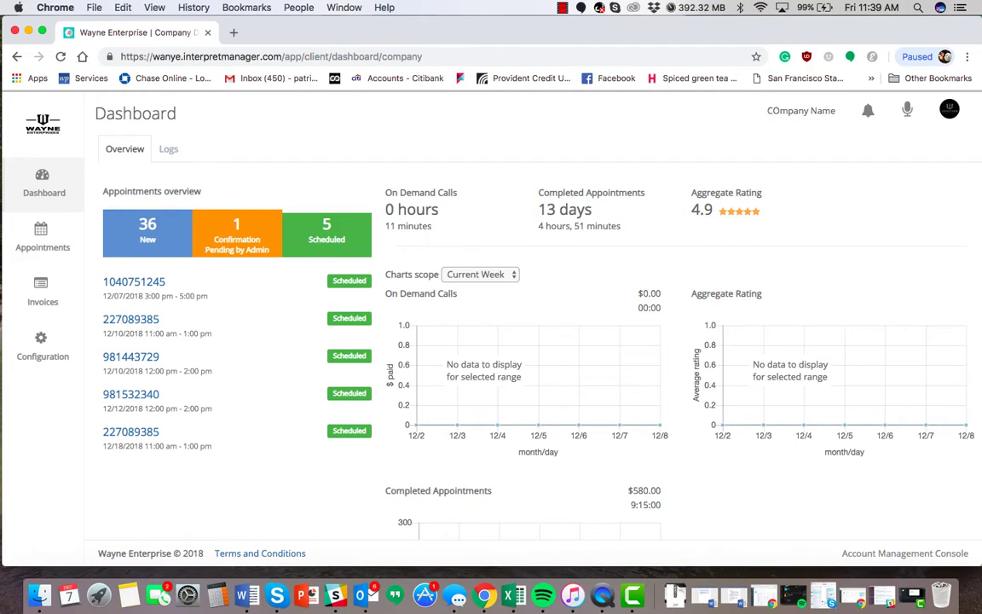
Step: Switch the dashboard charts scope to Current Month, Last Month and finally Last Week to compare the charts
scroll(529, 341, down, 3)
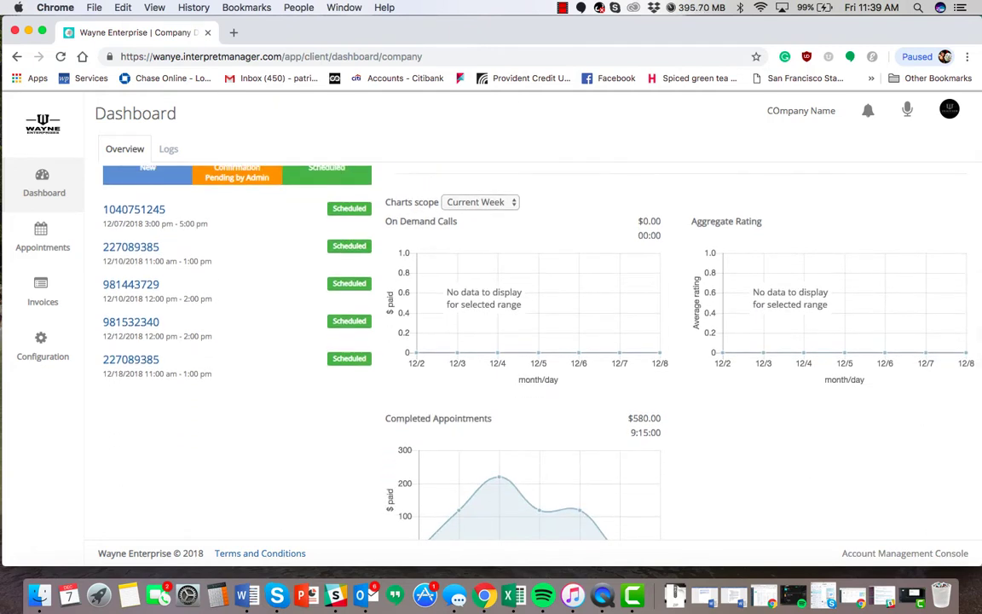
scroll(529, 341, down, 1)
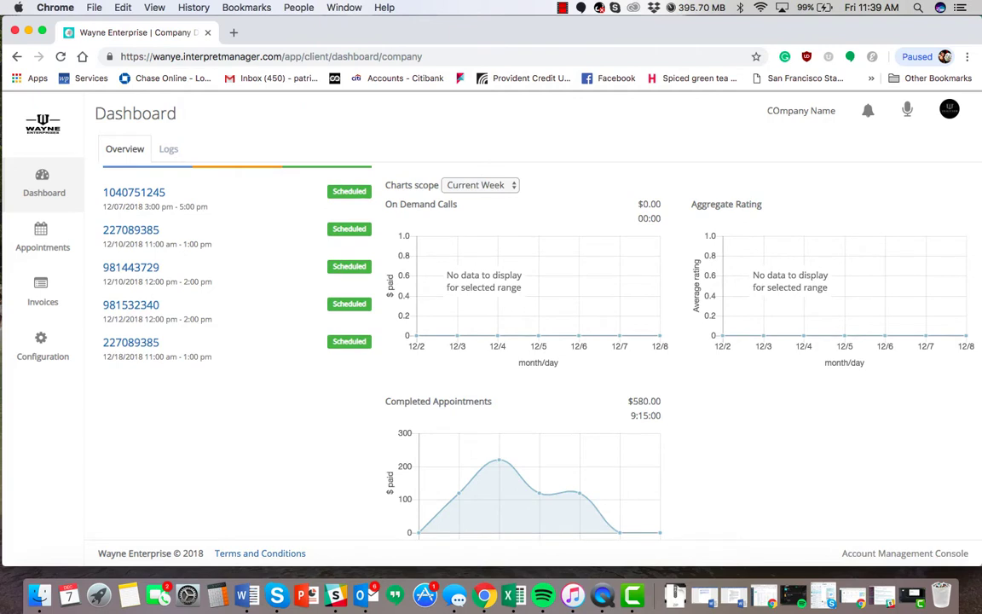
click(477, 185)
click(478, 196)
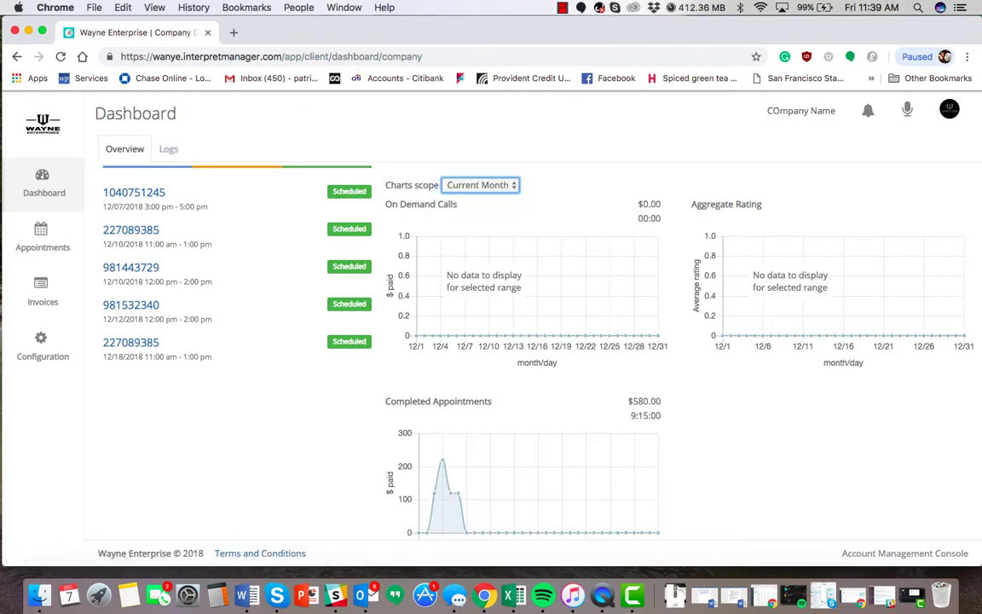
key(space)
key(Down)
key(Down)
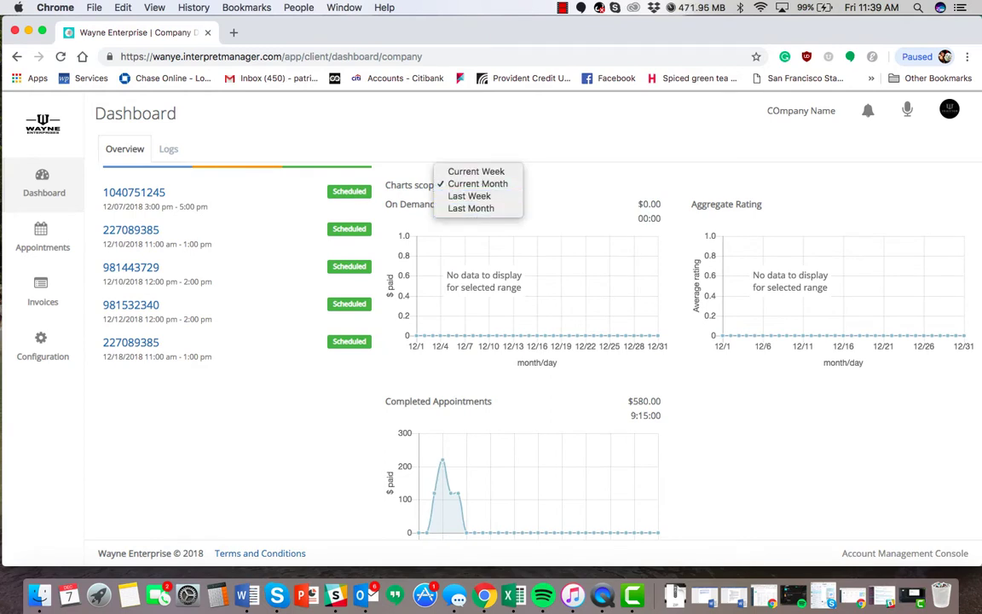
click(471, 208)
drag(386, 401, 662, 401)
key(space)
key(Up)
key(Return)
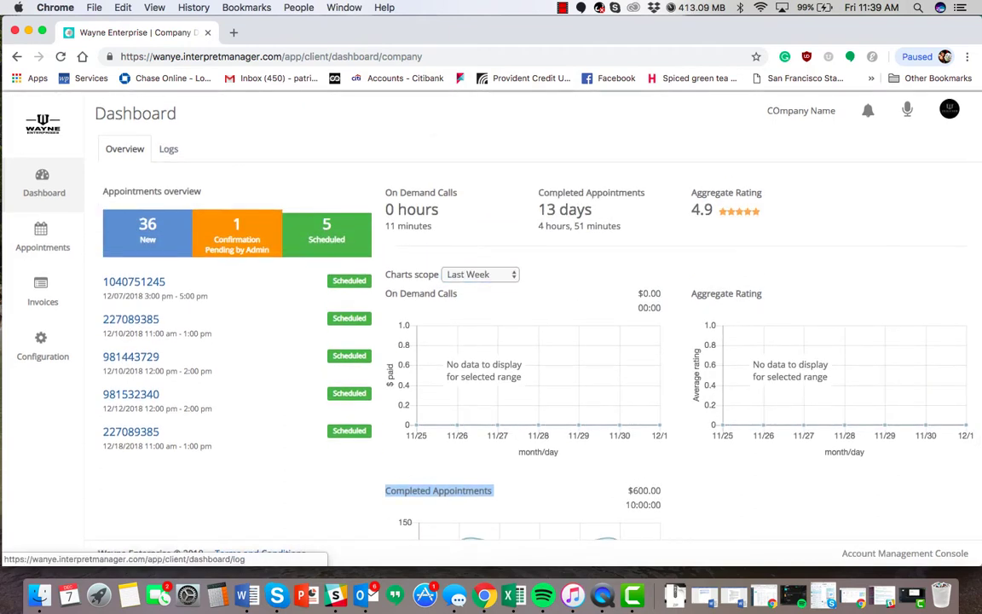
Step: Open the In Person log and filter it to the date range 11/02/2018 - 11/24/2018
click(168, 148)
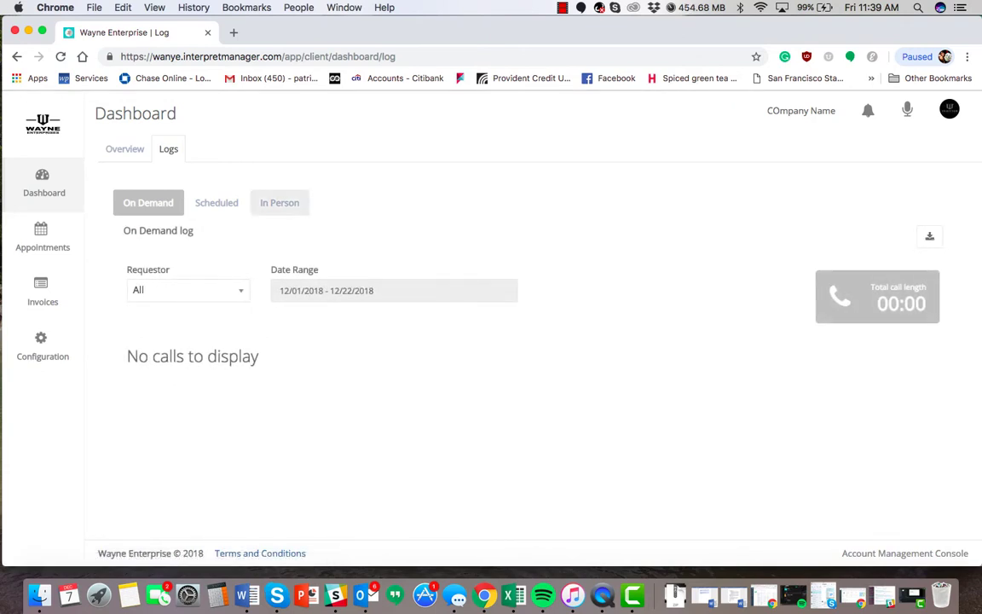
click(280, 203)
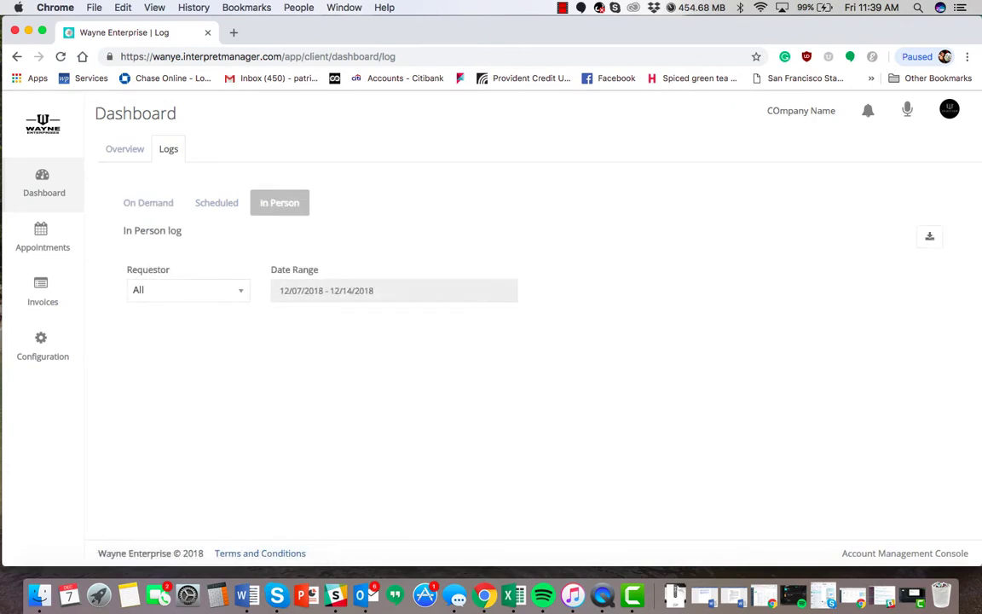
click(394, 291)
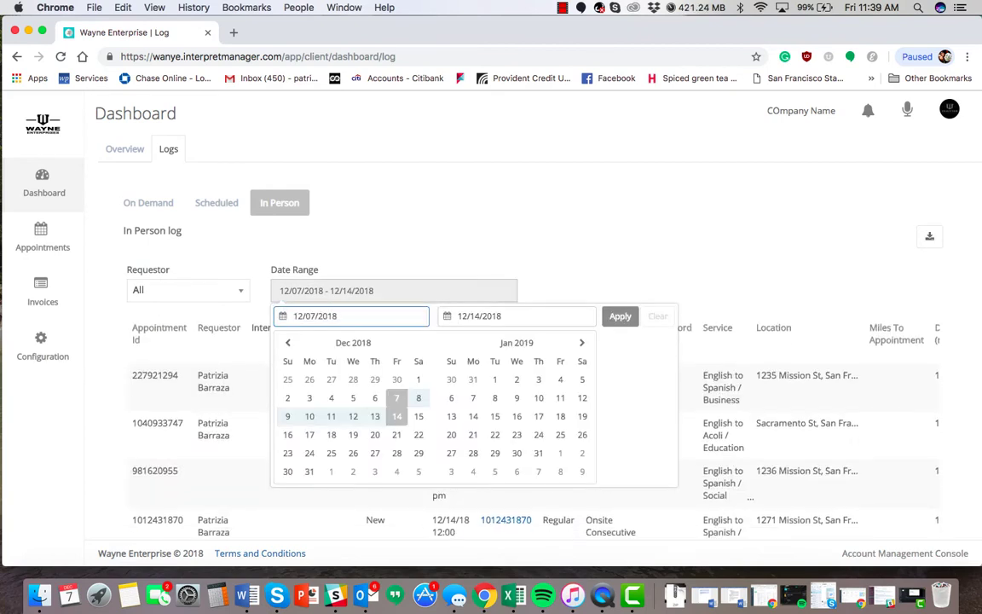
click(396, 380)
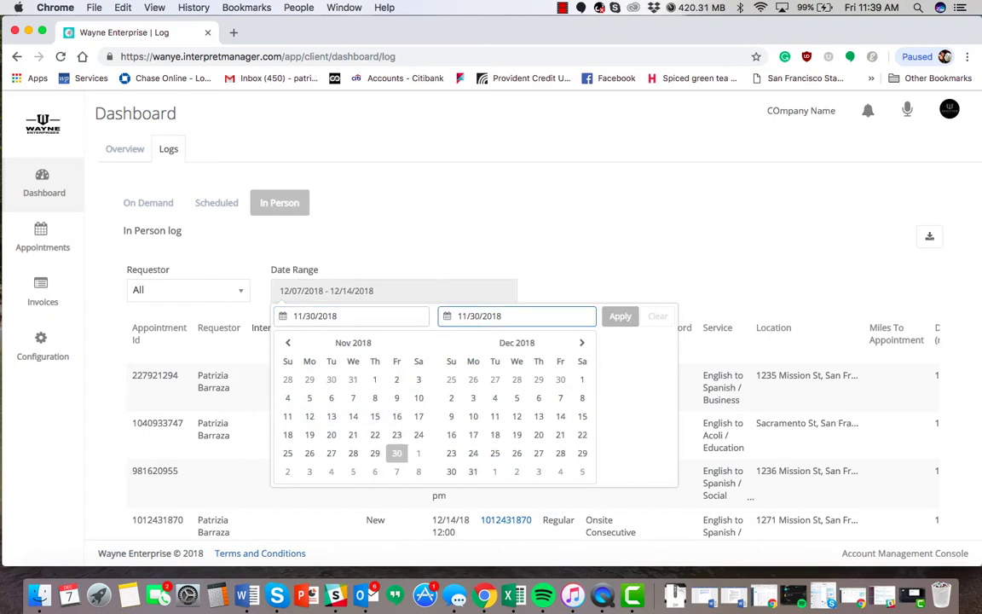
click(397, 380)
click(419, 434)
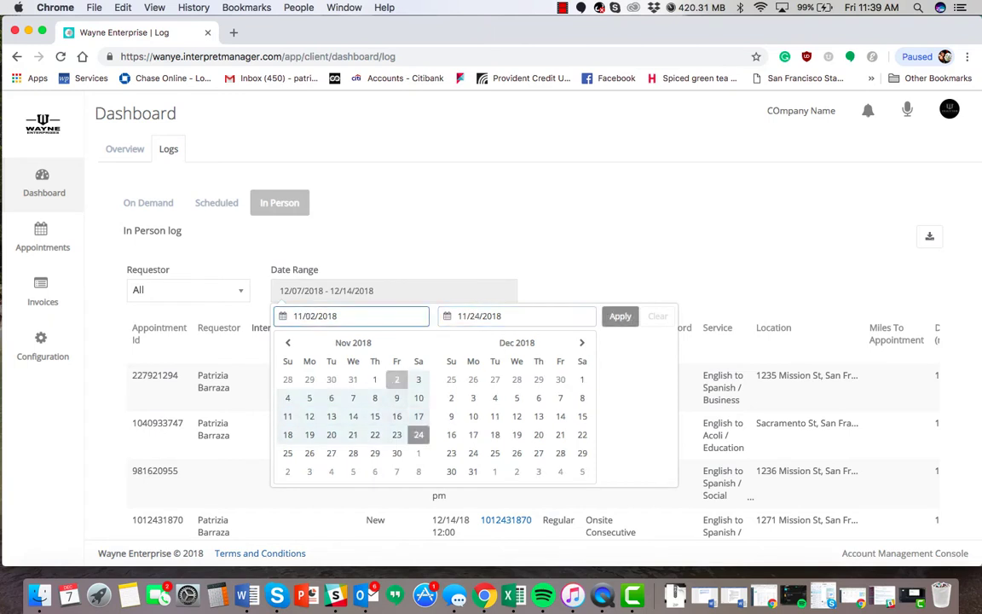
click(620, 316)
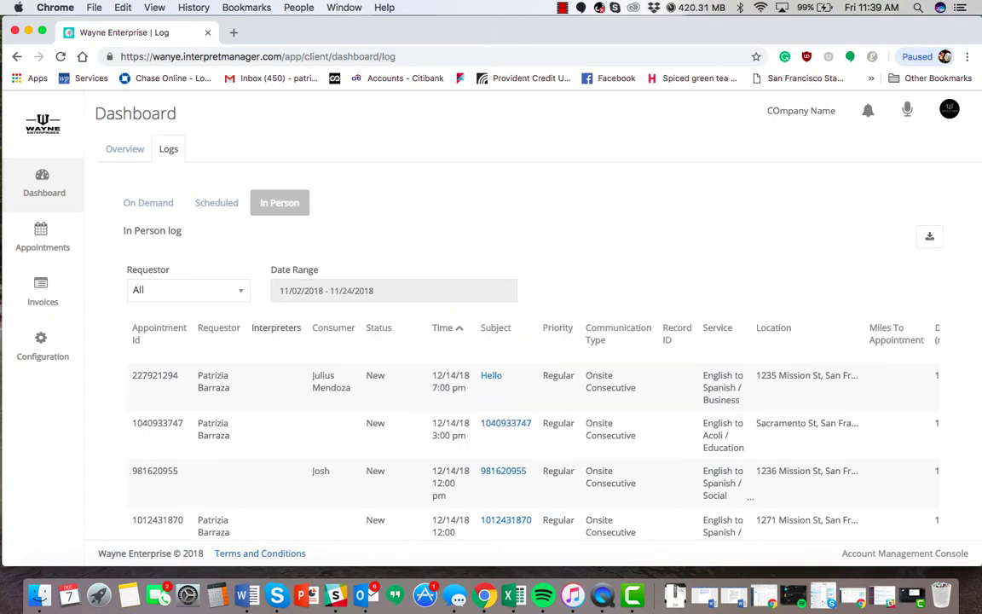
Step: Look through the filtered In Person log entries and save the log as a CSV file
scroll(575, 422, right, 2)
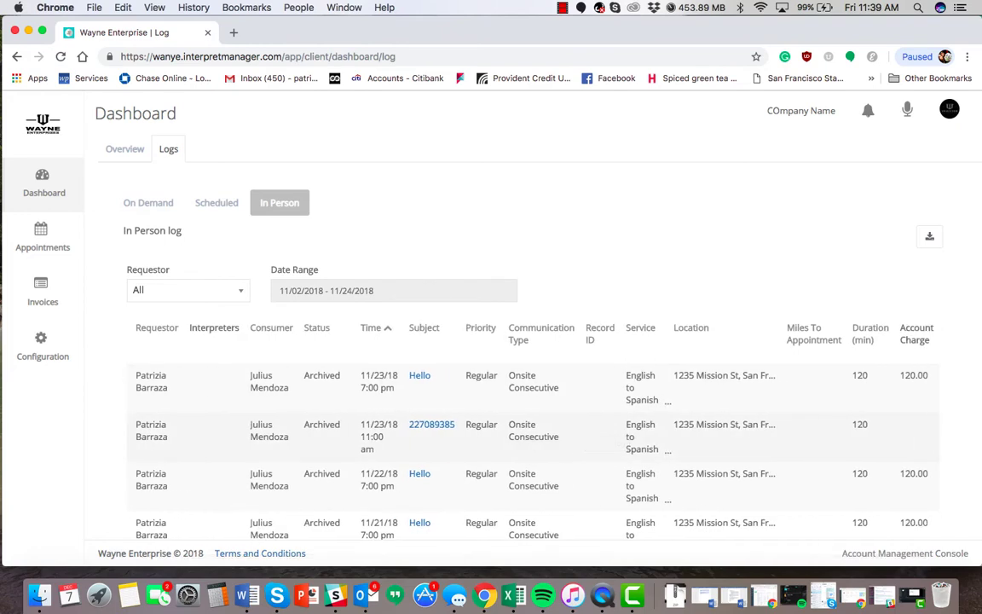
scroll(528, 427, left, 3)
scroll(529, 427, down, 5)
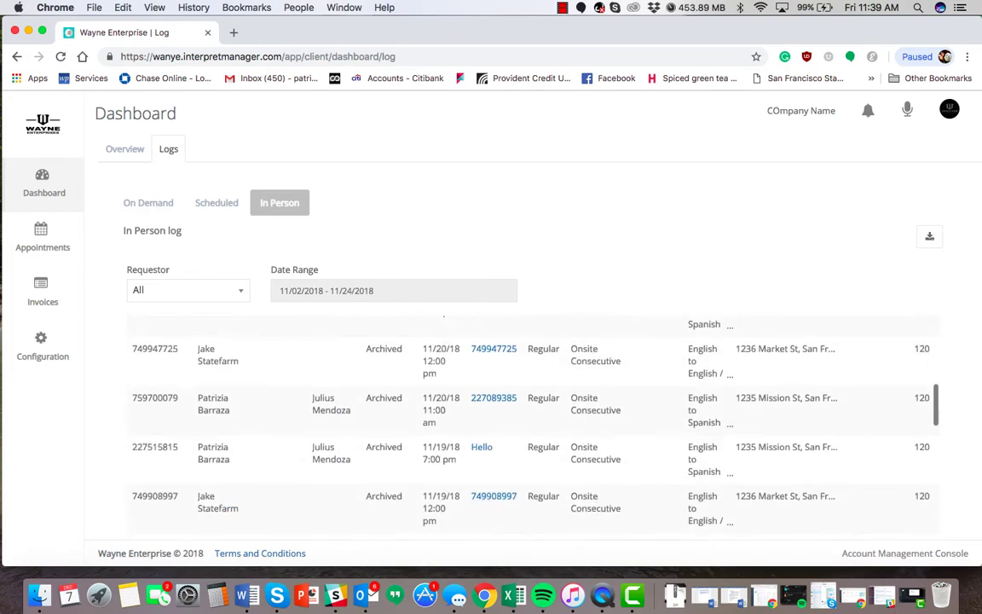
scroll(529, 426, down, 5)
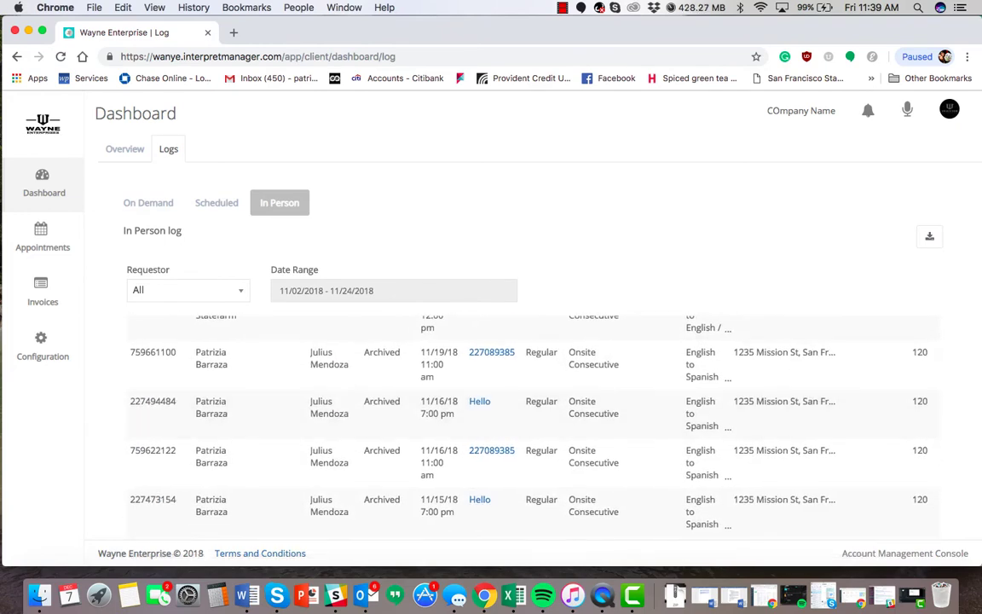
click(930, 236)
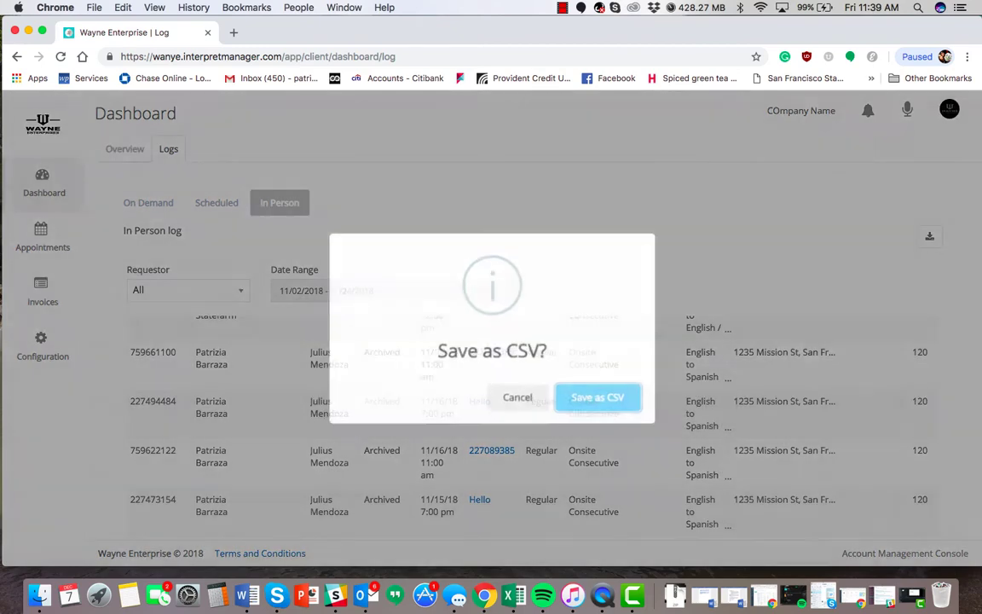
click(598, 398)
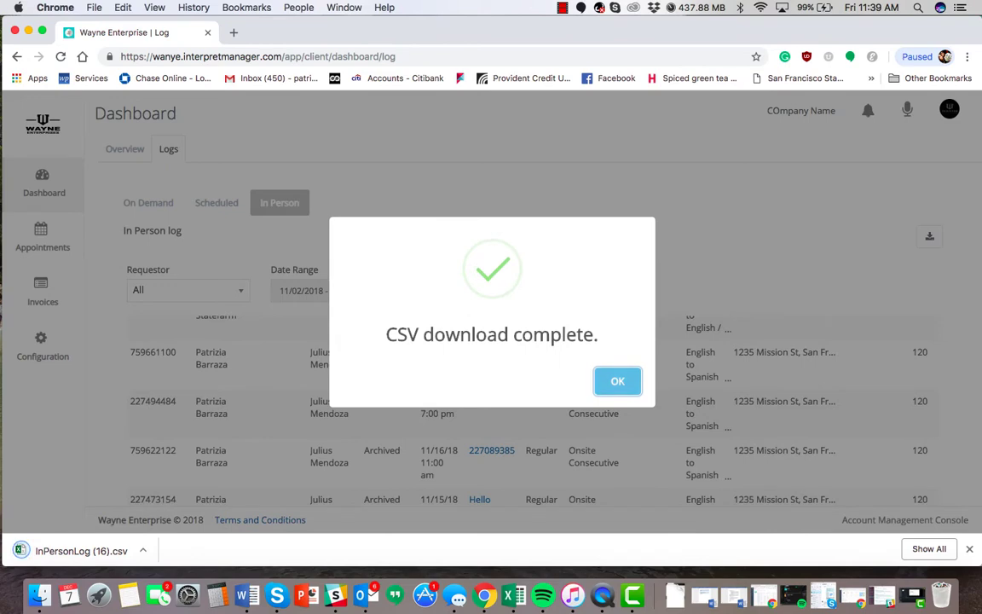
key(Return)
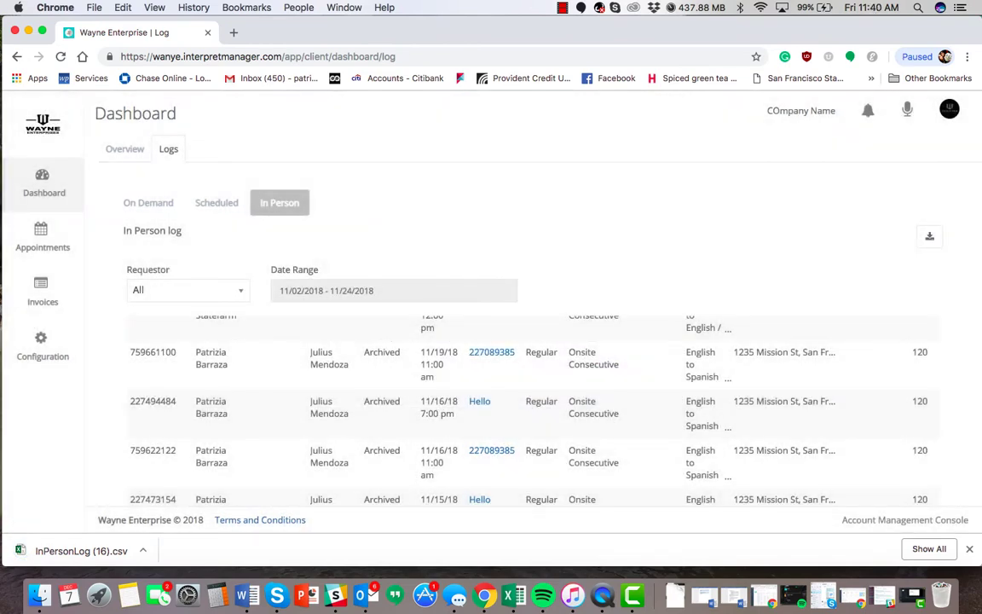
Step: Start a new appointment from the Appointments calendar and leave its appointment type as New/Initial after trying Follow-Up
click(44, 237)
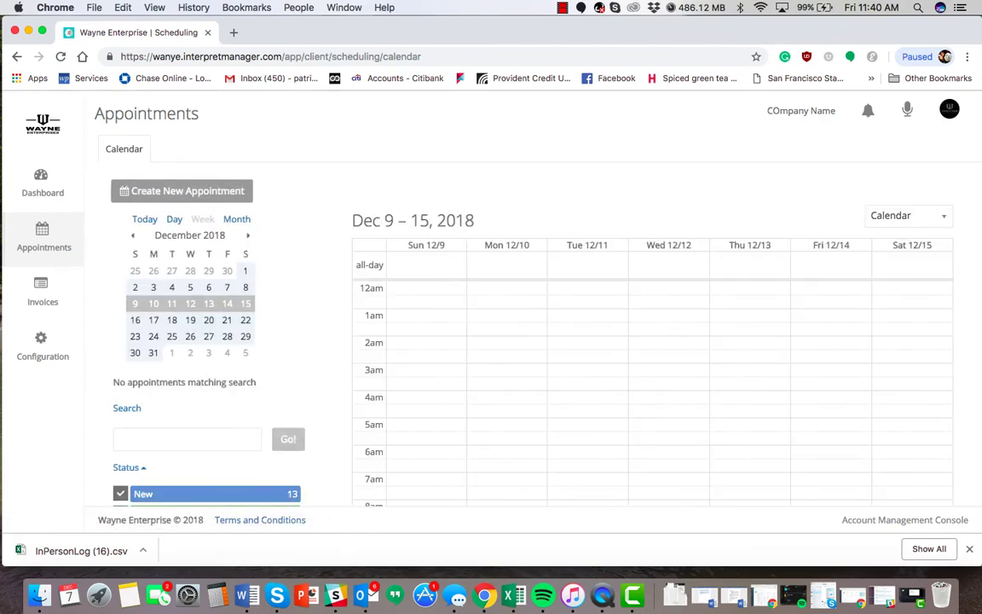
click(182, 190)
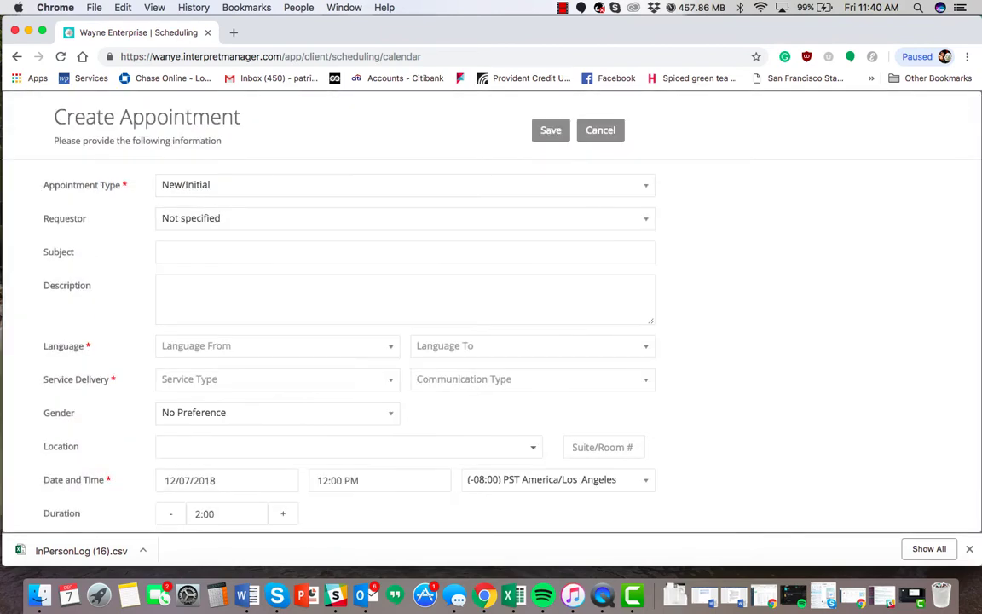
click(405, 185)
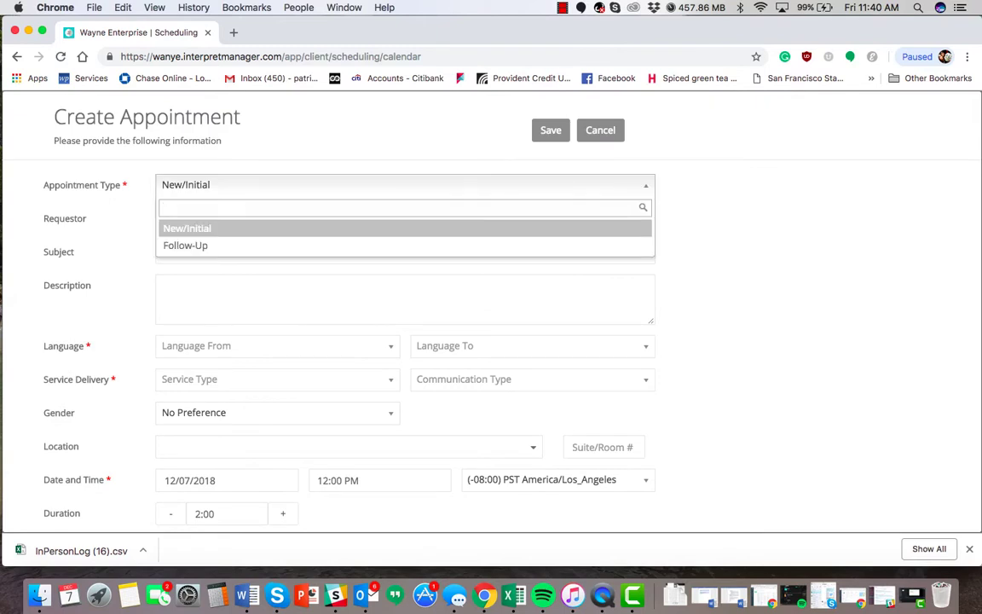
click(186, 246)
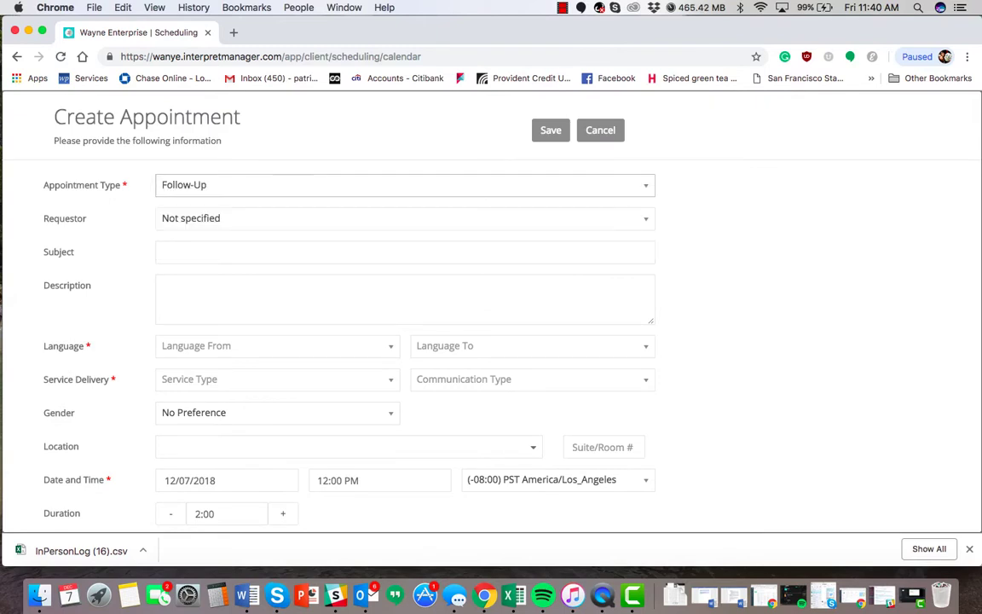
click(405, 185)
click(187, 228)
Step: Select the first named requestor for the new appointment
click(405, 219)
key(Down)
key(Return)
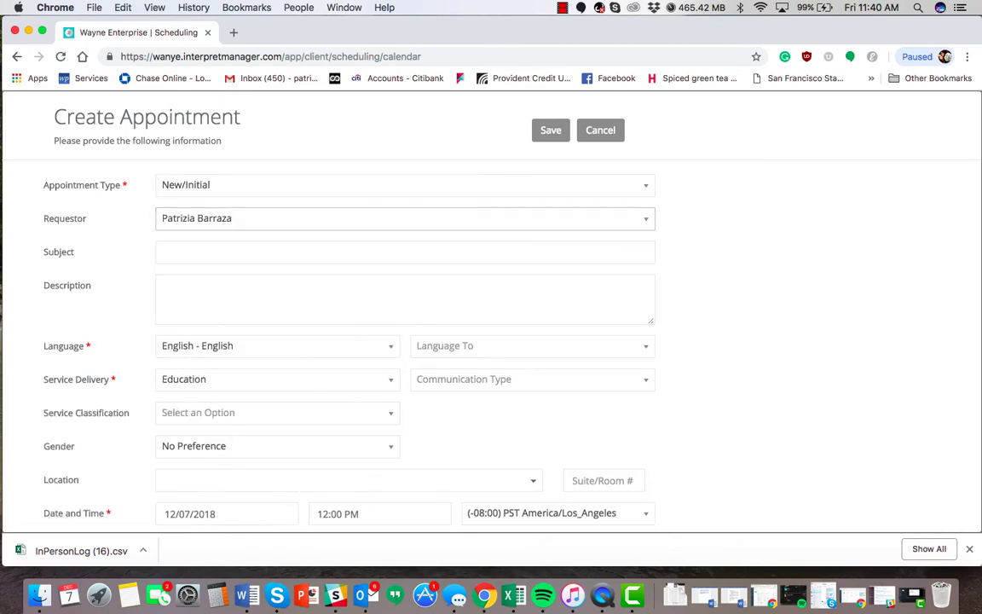
Step: Fill in the appointment's subject as "Subject" using the previously entered suggestion
scroll(491, 347, down, 1)
click(405, 230)
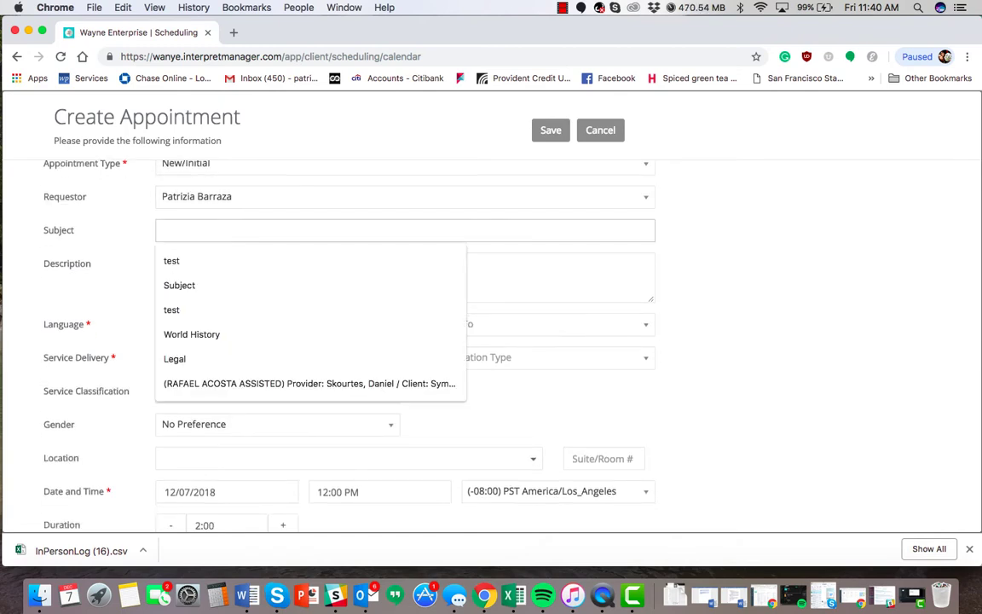
text(sj)
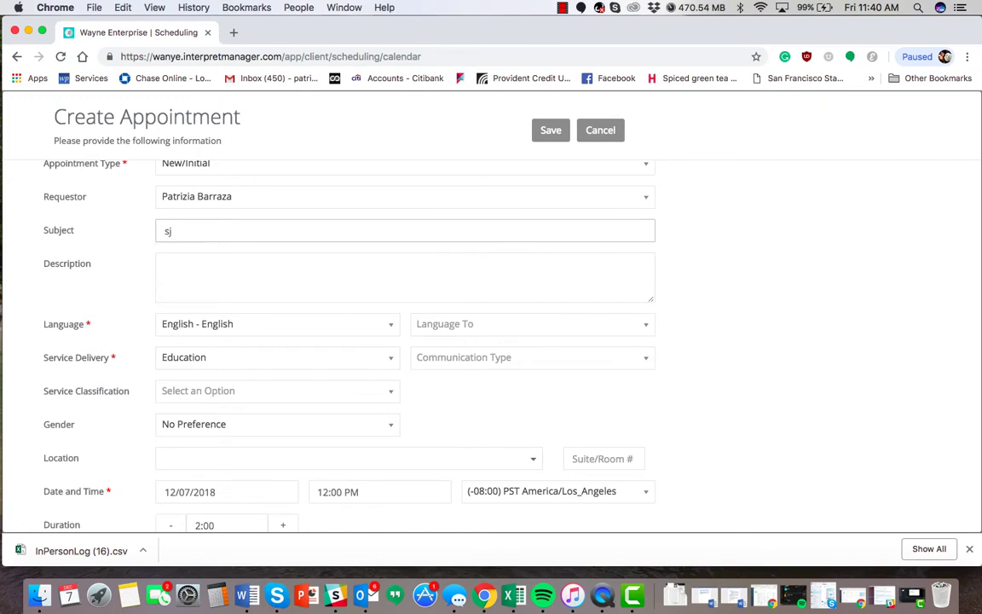
key(BackSpace)
text(ub)
key(Down)
key(Return)
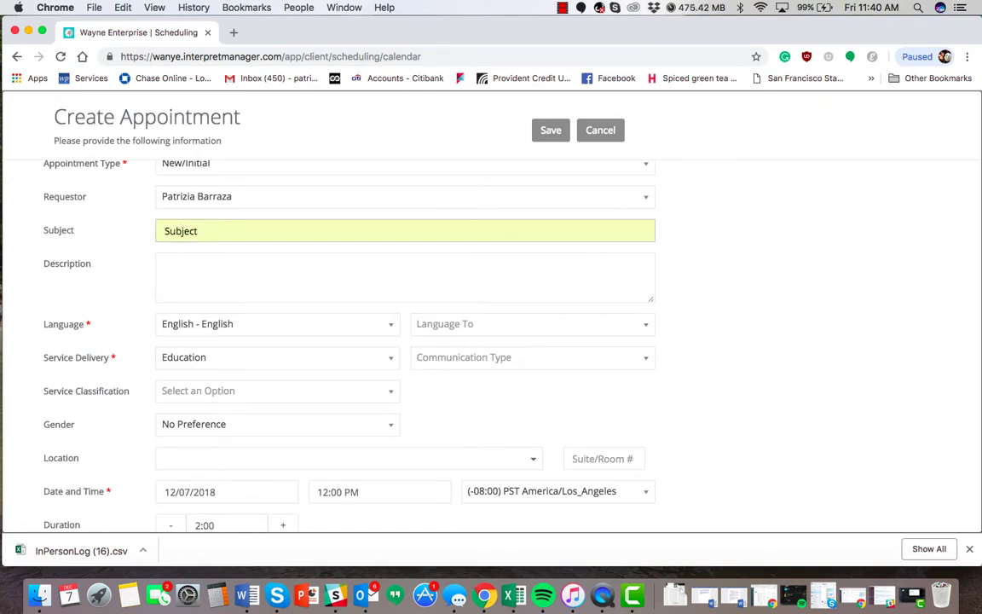
Step: Enter the appointment description "Follow up for 11.24 please review docs before coming"
click(406, 278)
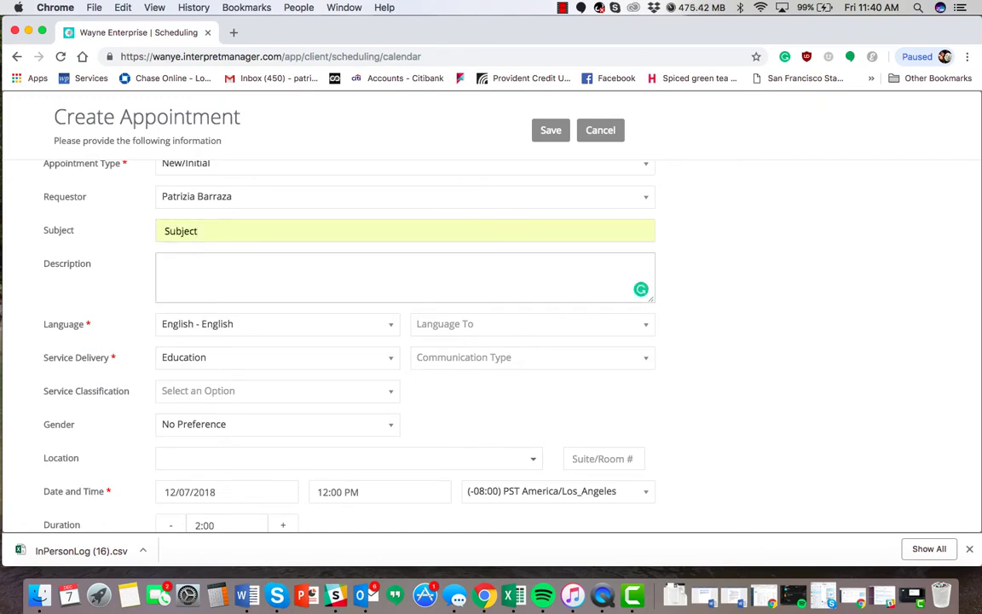
text(Follow up for 11.24)
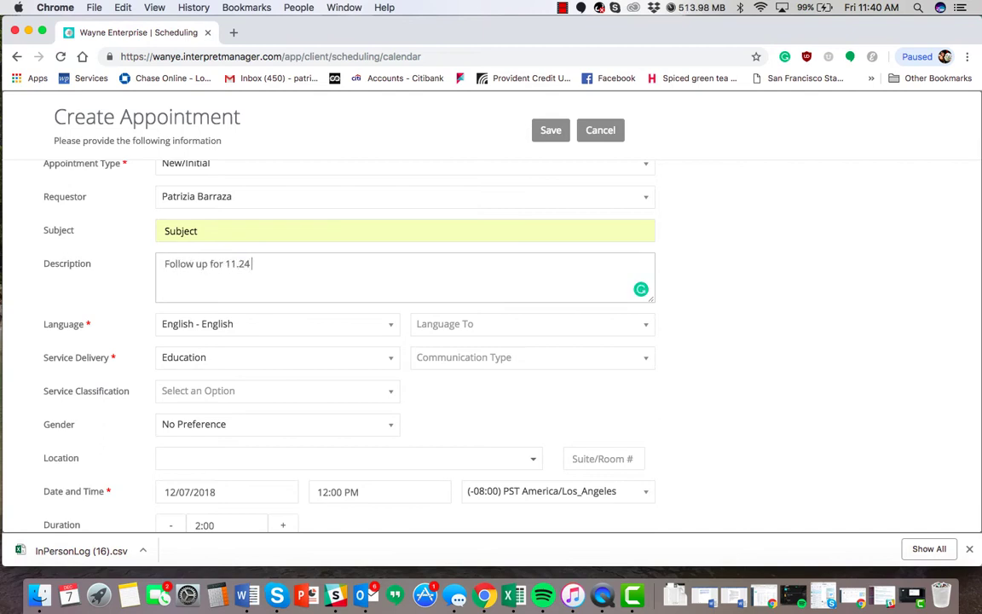
text( please review)
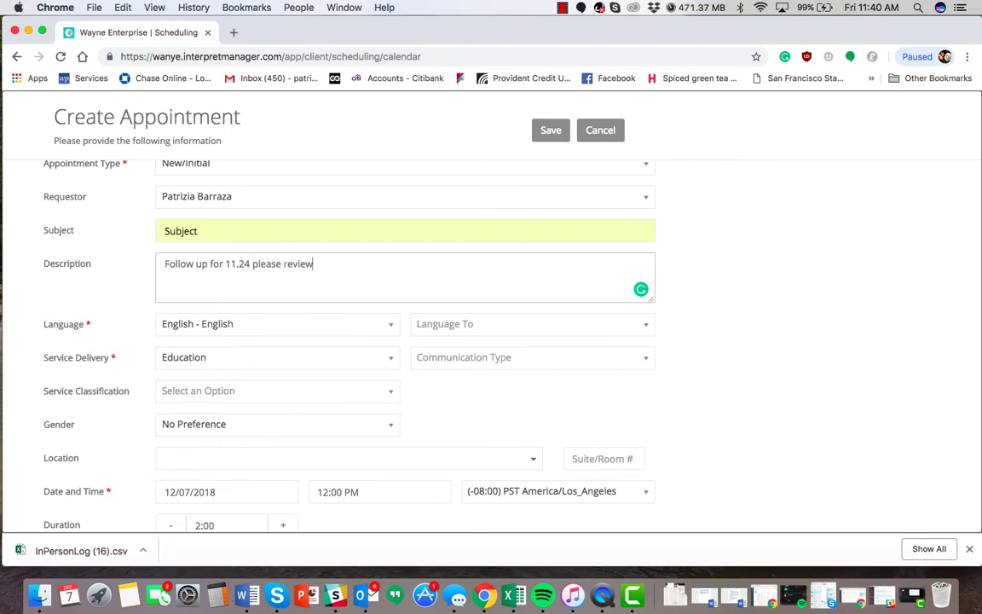
text( docs before coming)
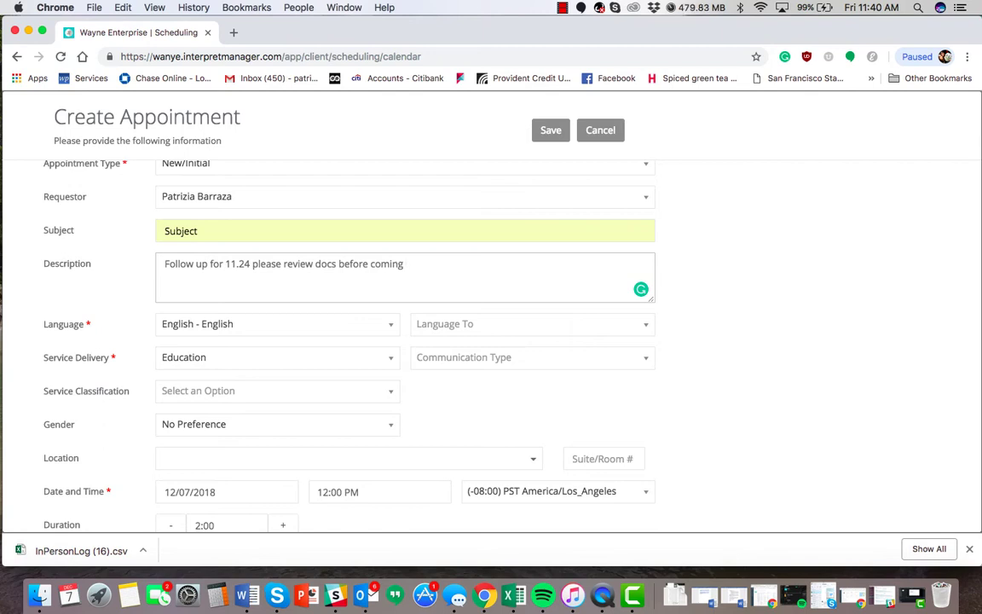
Step: Keep English as the source language and set the target language to Spanish - español
click(277, 324)
key(Tab)
text(spa)
key(Return)
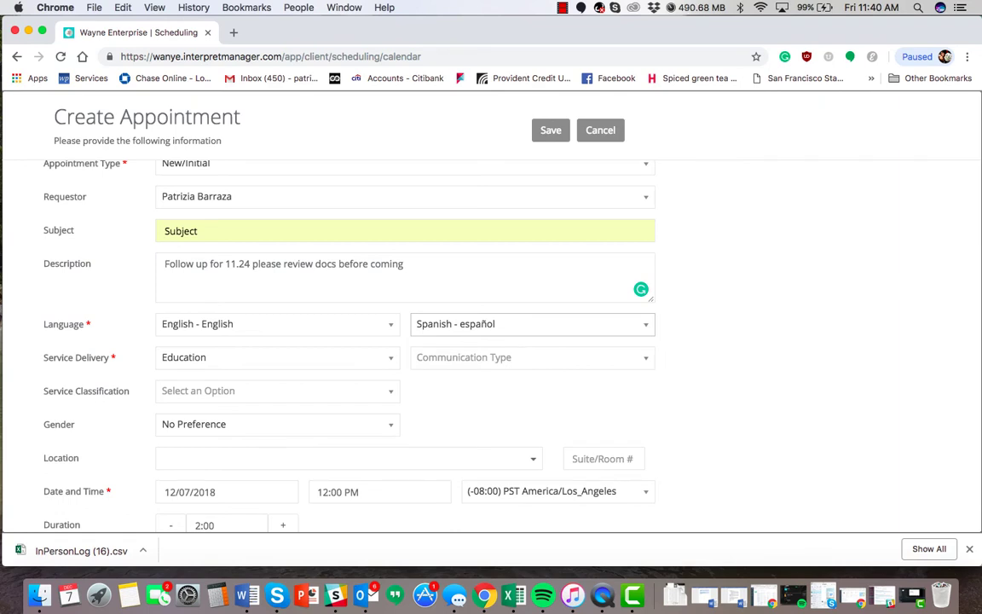
Step: Set the appointment's communication type to Onsite Consecutive after going through the available options
key(Tab)
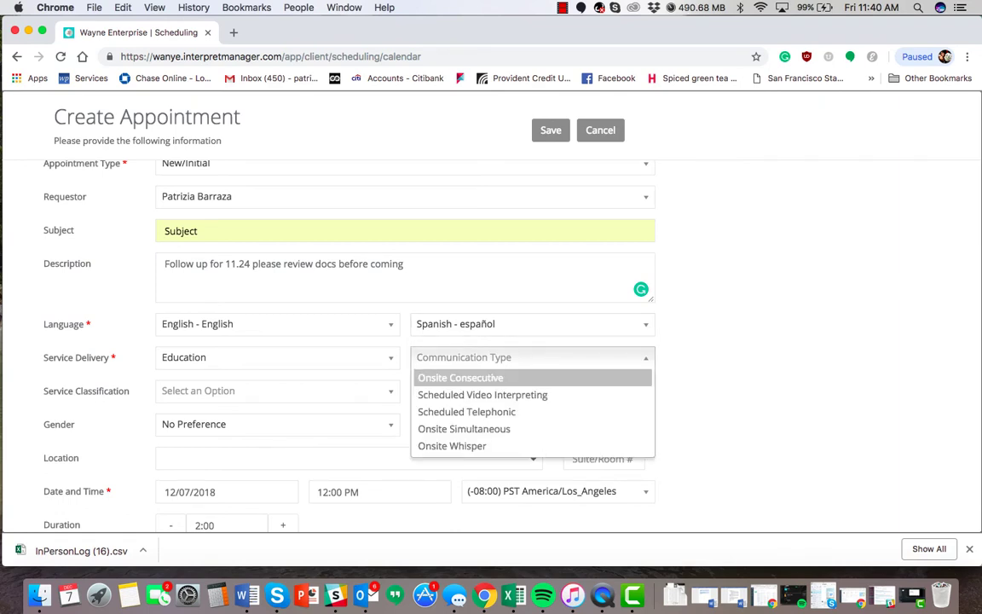
key(Down)
key(Down)
key(Down)
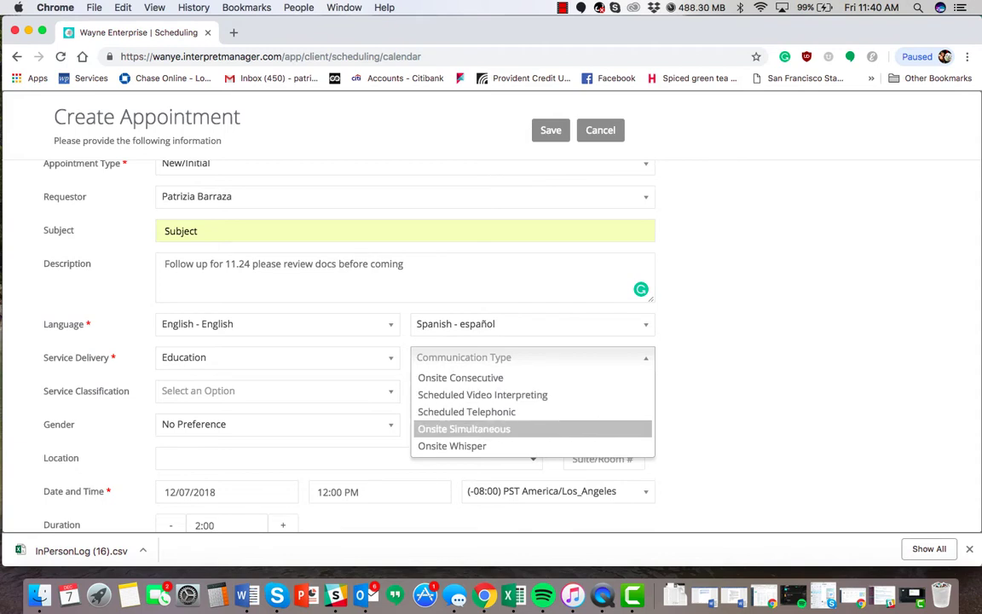
key(Up)
key(Up)
key(Up)
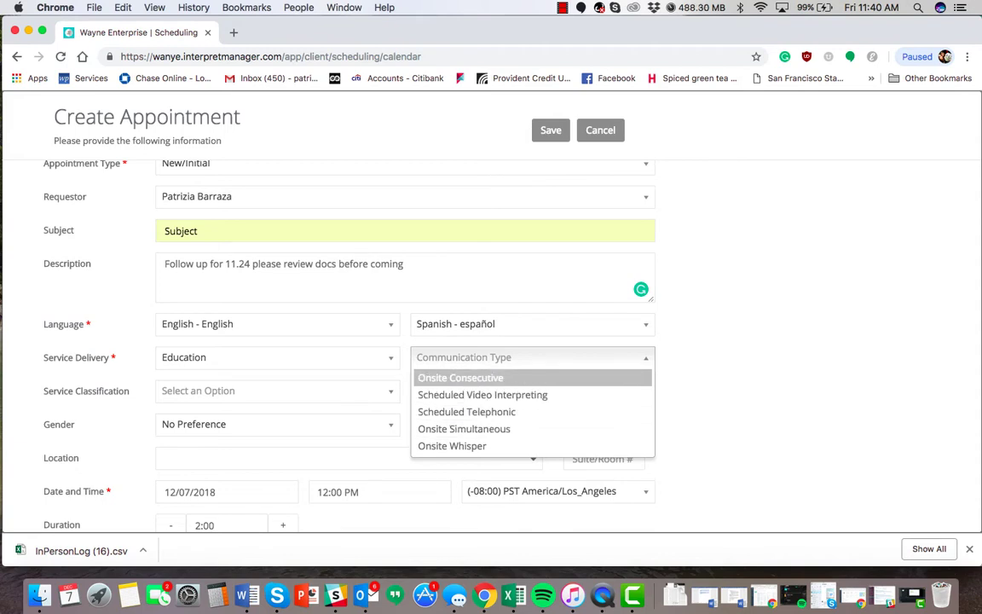
key(Return)
Step: Set the appointment's service classification to High school
scroll(315, 341, down, 1)
key(Tab)
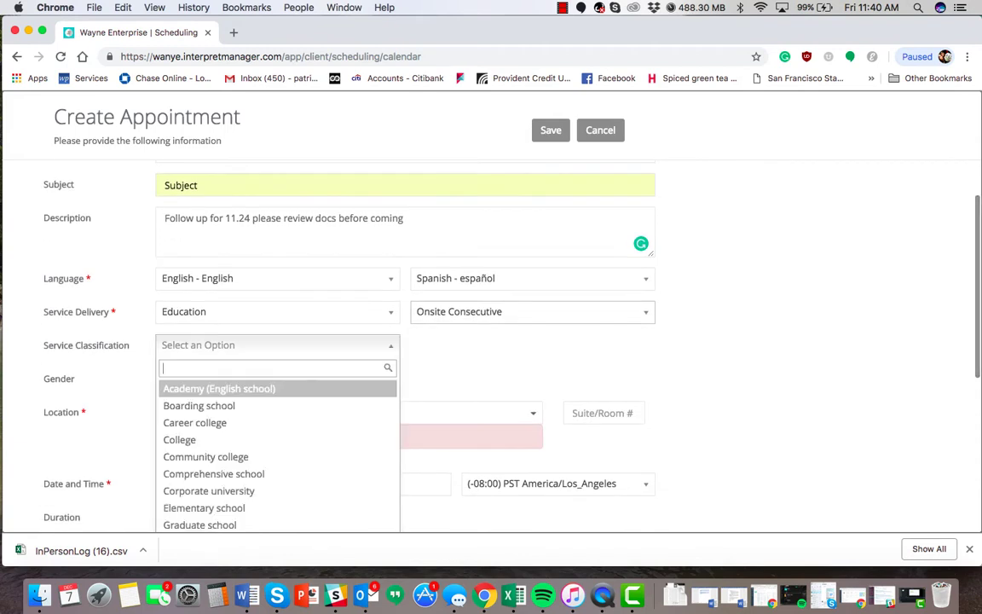
key(Down)
key(Down)
key(Down)
key(Down)
scroll(277, 443, down, 3)
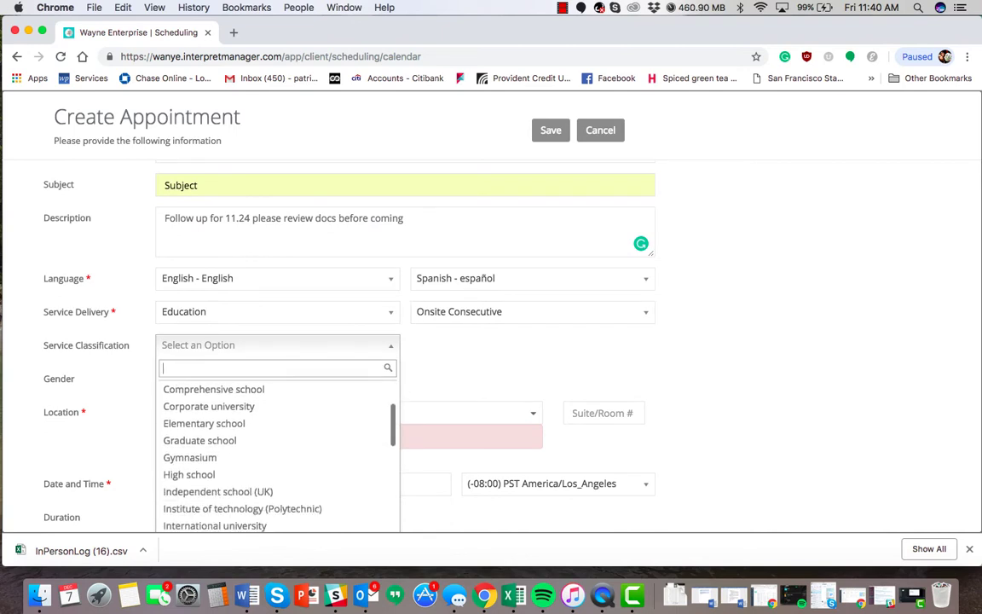
key(Down)
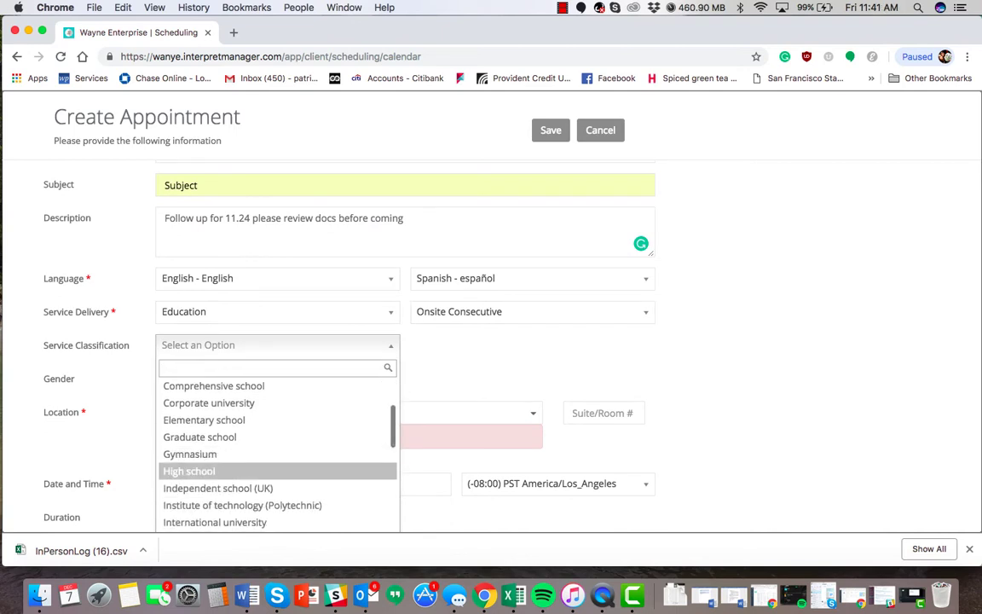
key(Return)
Step: Look through the interpreter gender options and keep No Preference
scroll(461, 341, down, 2)
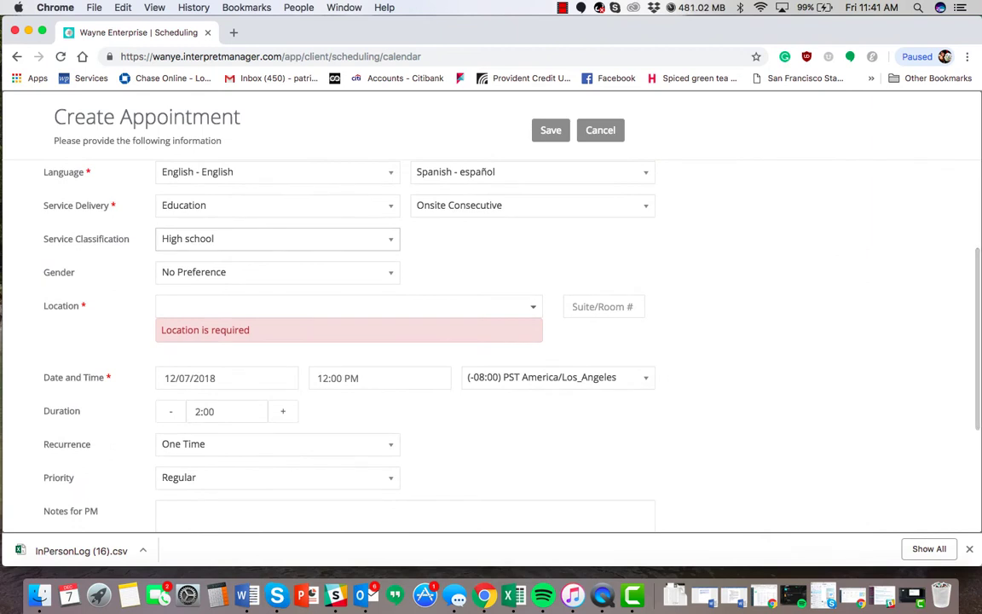
click(277, 272)
key(Down)
key(Down)
key(Down)
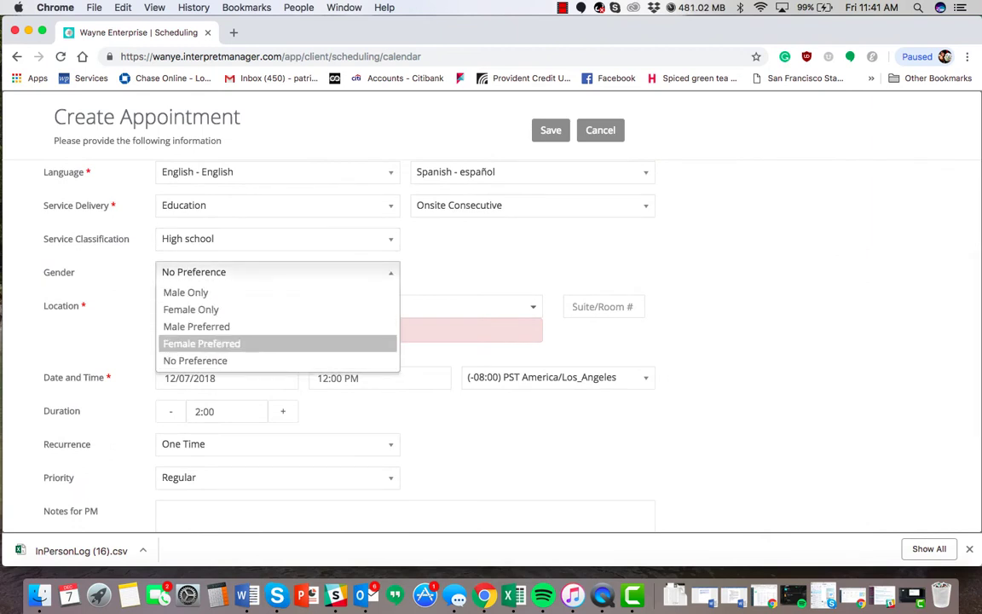
key(Return)
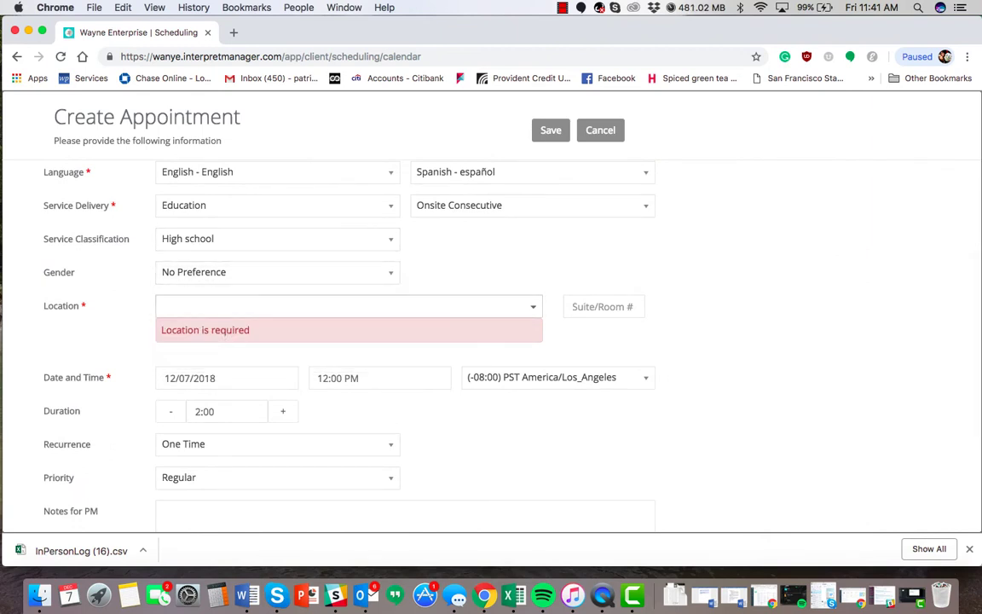
Step: Fill in the appointment location with the second suggested street address and leave the suite/room number empty
text(1234)
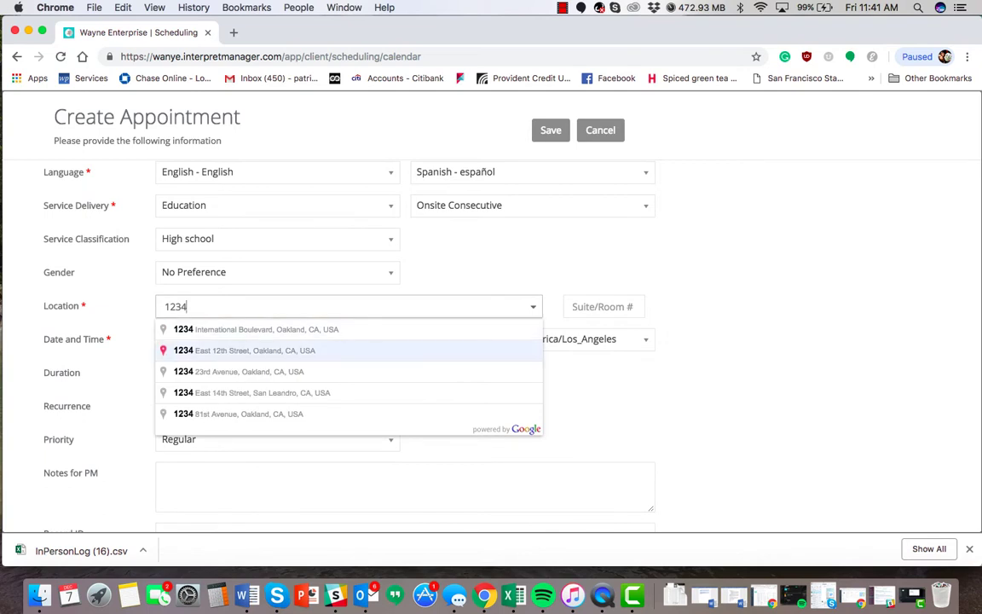
key(Return)
key(Tab)
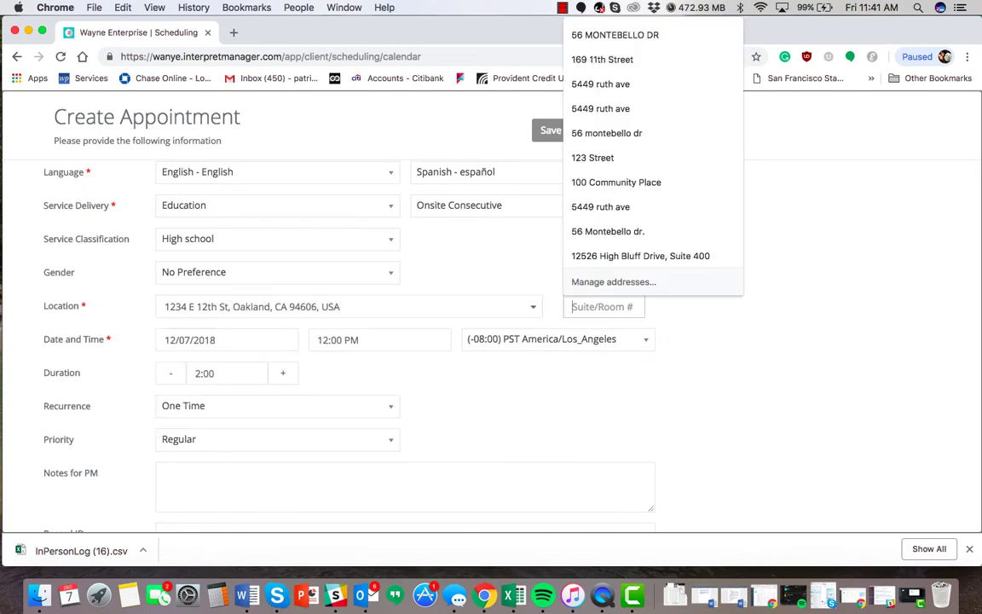
click(666, 350)
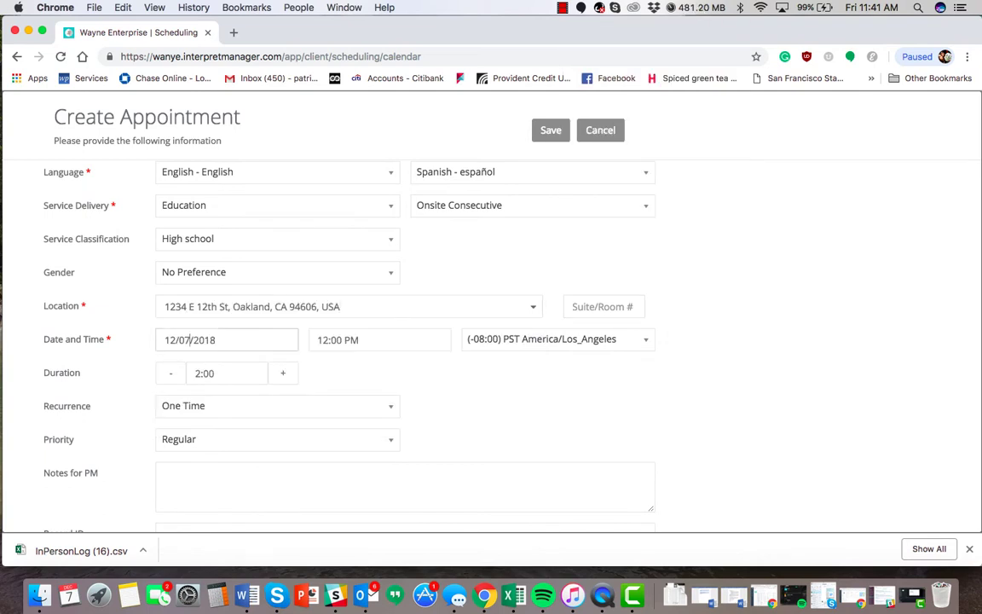
Step: Schedule the appointment for 12/08/2018 at 01:00 PM
click(190, 340)
click(318, 408)
key(Tab)
key(BackSpace)
key(Return)
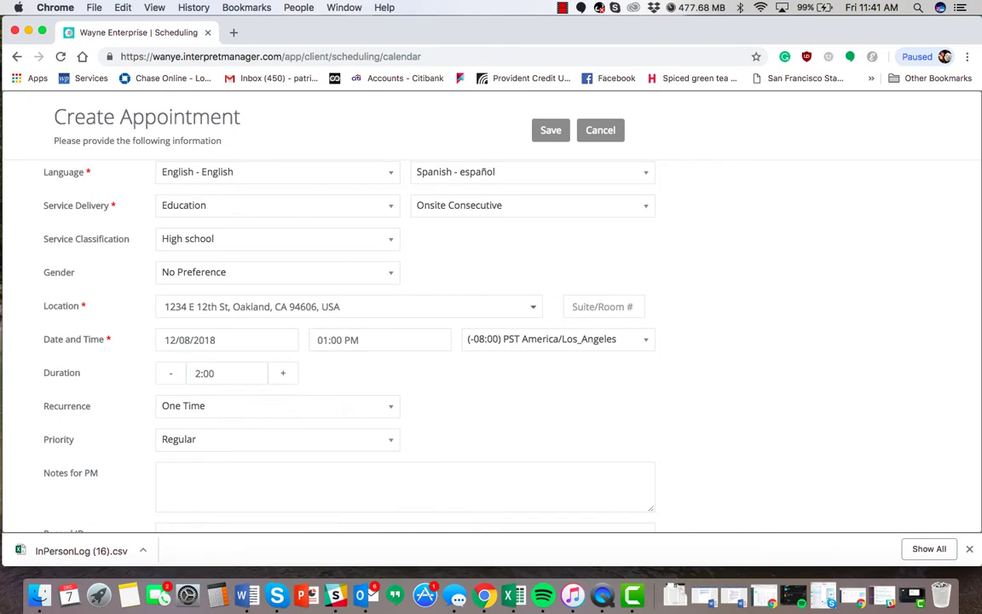
Step: Set the appointment's duration to 1:00
scroll(491, 341, down, 2)
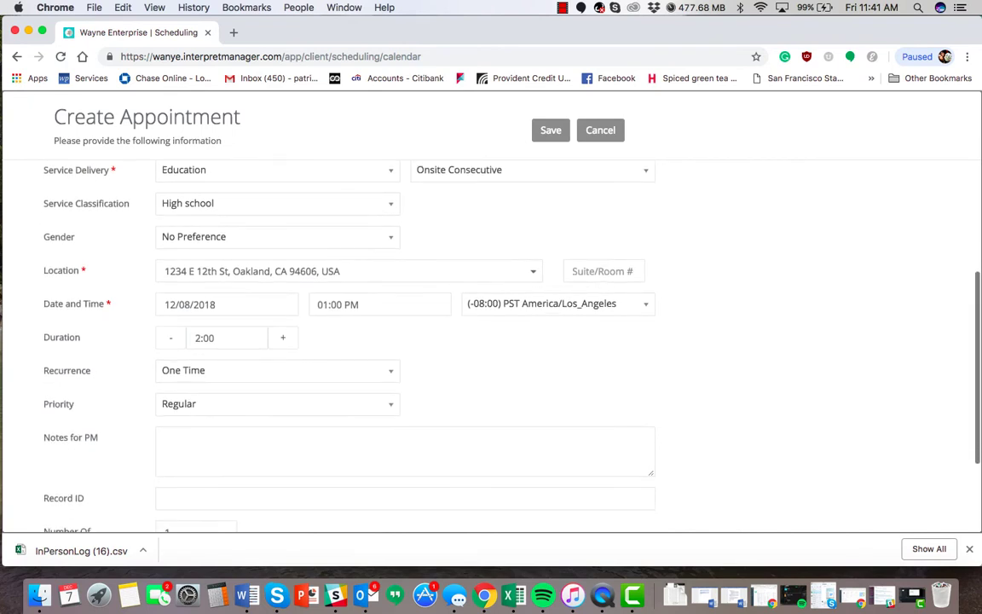
click(197, 322)
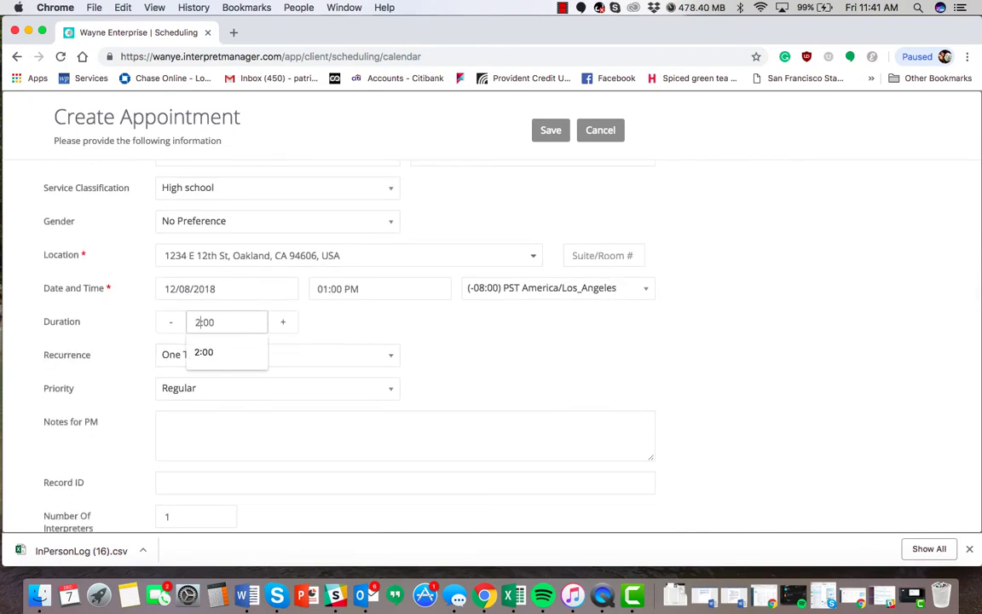
key(Delete)
text(1)
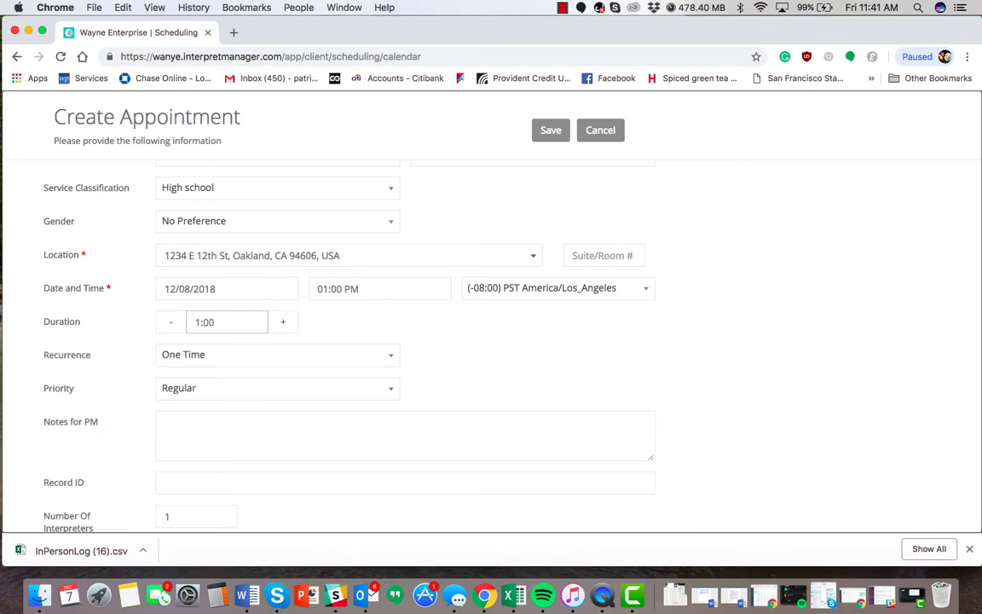
Step: Try the Daily, Weekly and Monthly recurrence options in turn, and return the recurrence to One Time
click(277, 355)
scroll(277, 368, down, 1)
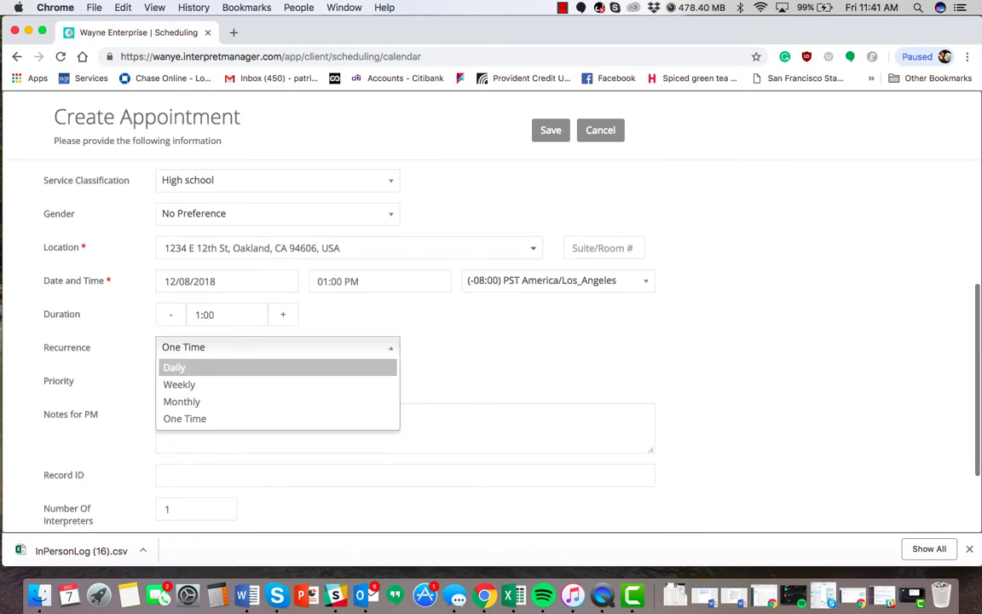
key(Return)
key(Down)
key(Down)
key(Return)
key(Down)
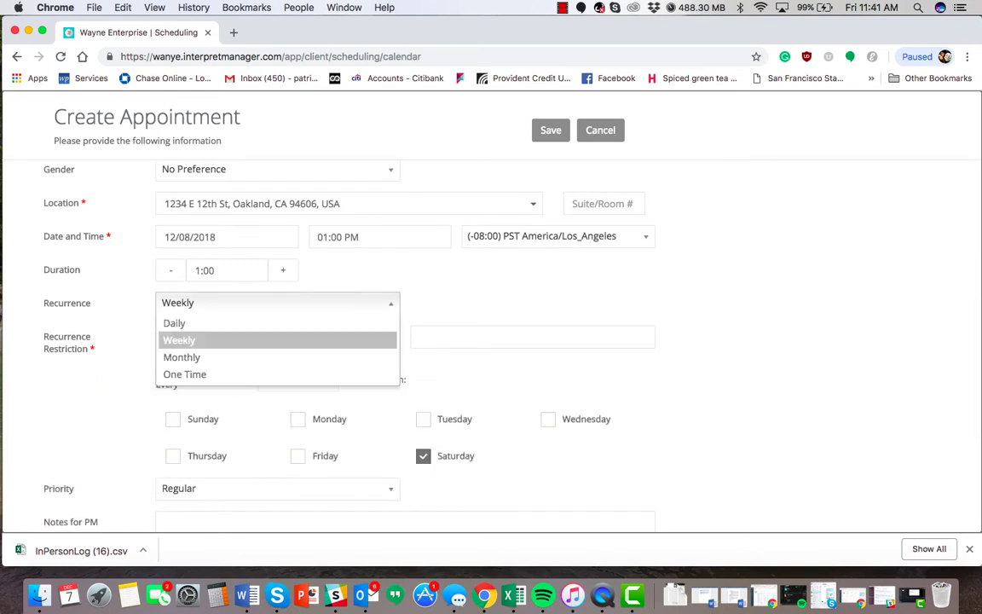
key(Down)
key(Return)
key(Down)
key(Down)
key(Down)
key(Return)
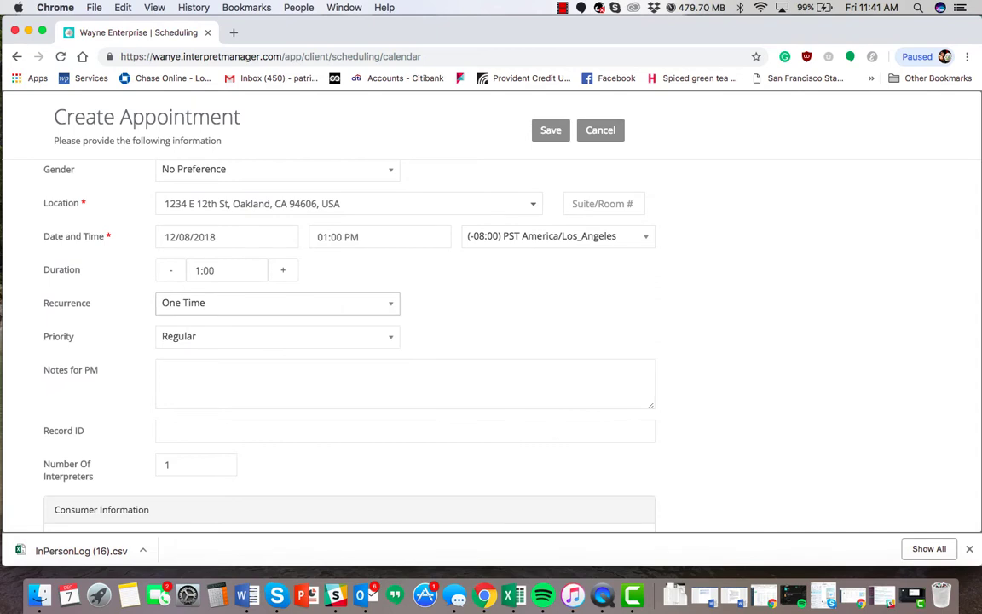
Step: Try the Emergency priority for the appointment and return the priority to Regular
scroll(349, 341, down, 1)
click(277, 281)
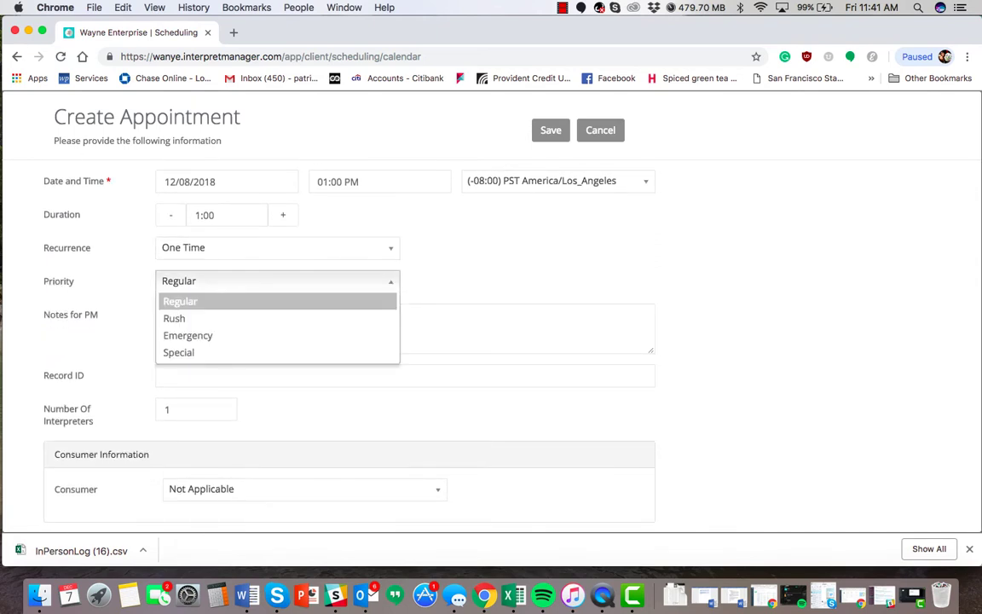
key(Down)
key(Down)
key(Return)
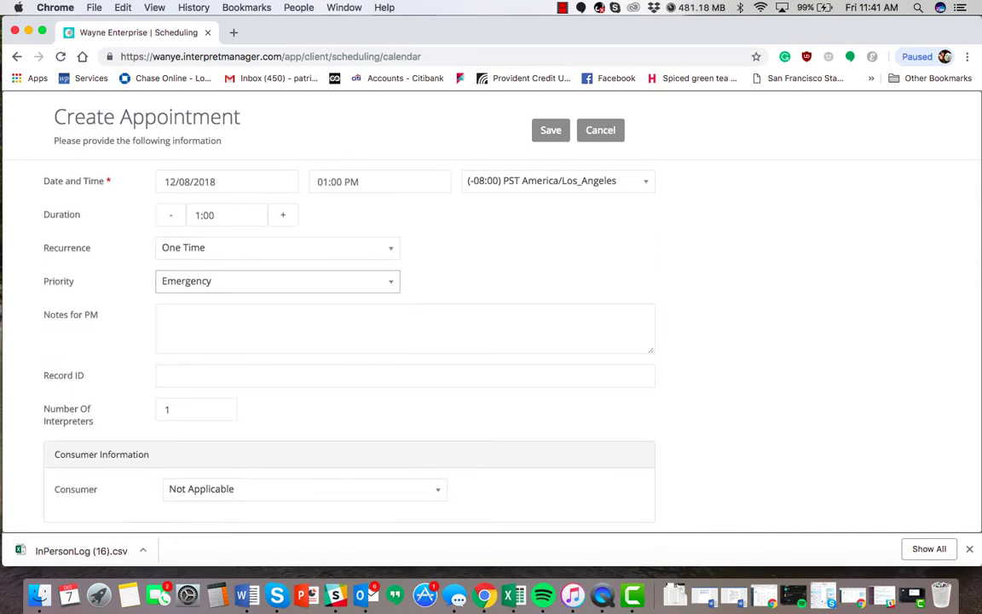
click(278, 281)
click(181, 301)
Step: Enter the project manager note "Please make sure interpreter dressed in comfy shoes"
scroll(349, 341, down, 1)
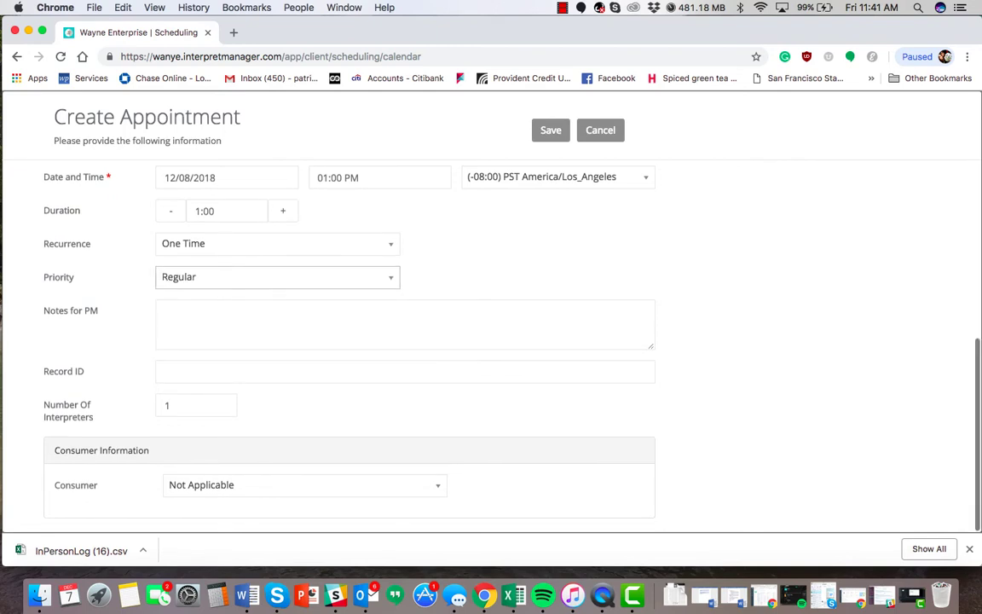
key(Tab)
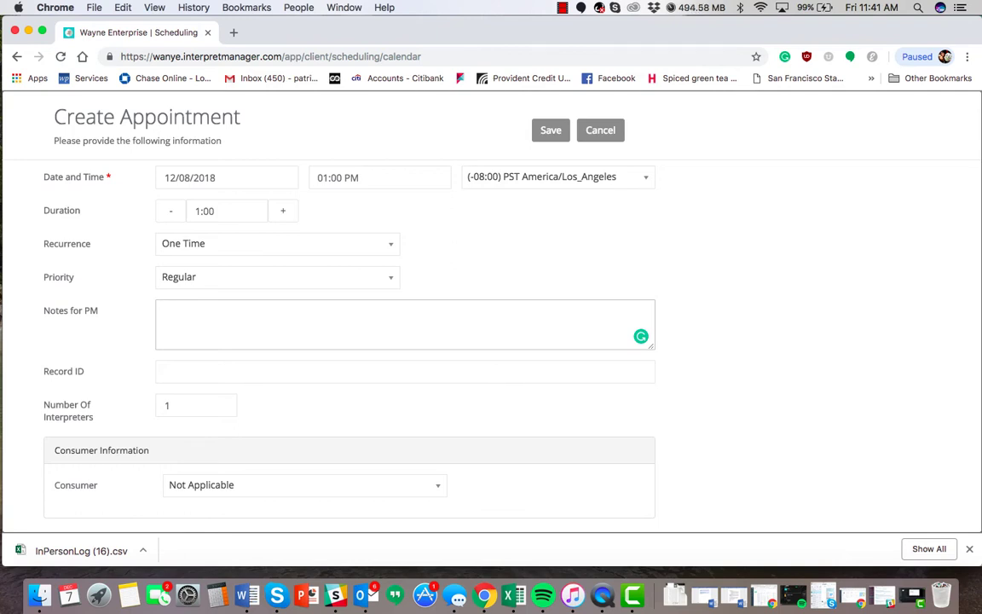
text(Please make sure )
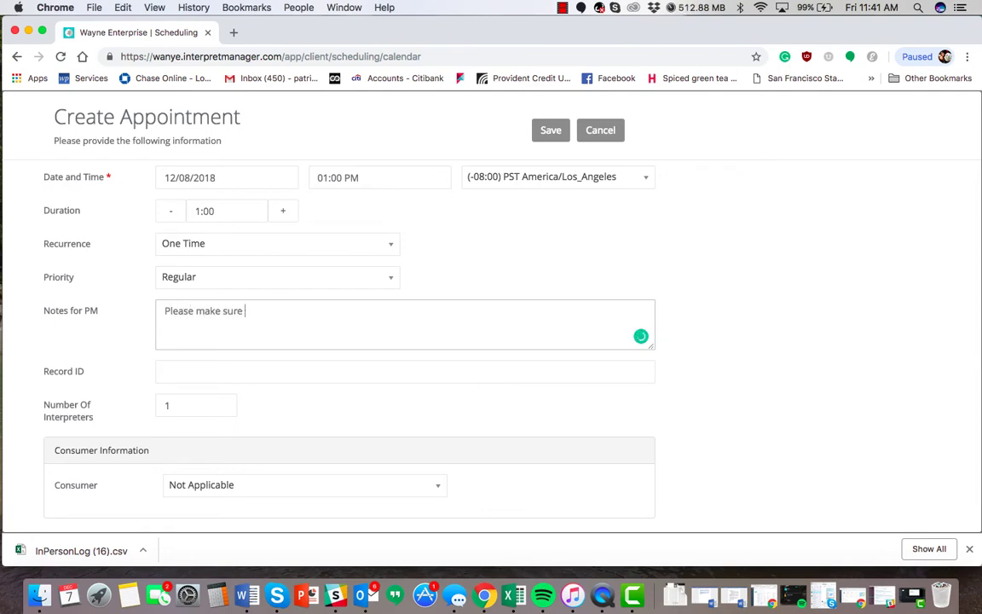
text(interpreter)
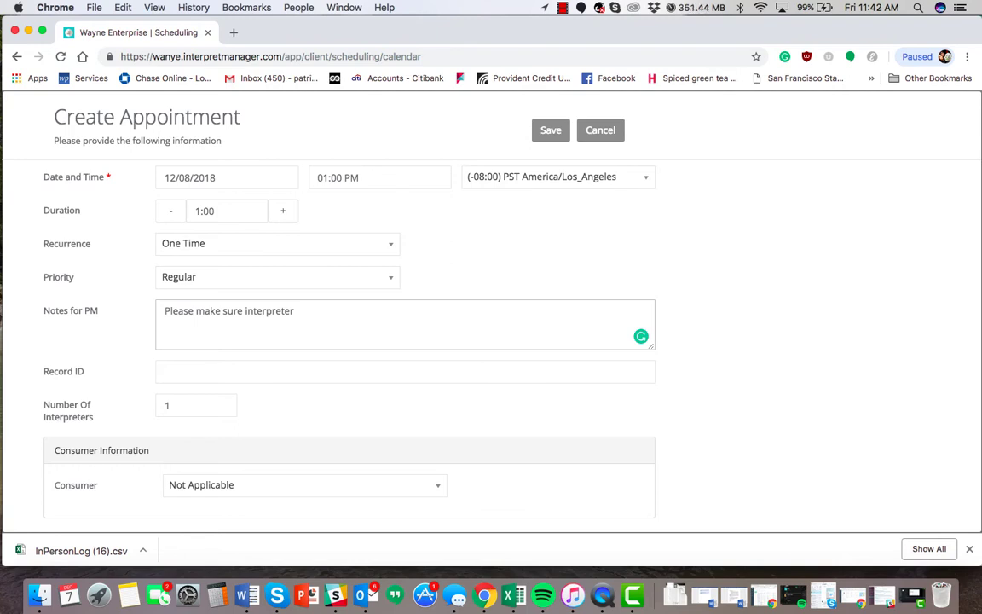
text(dressed in co)
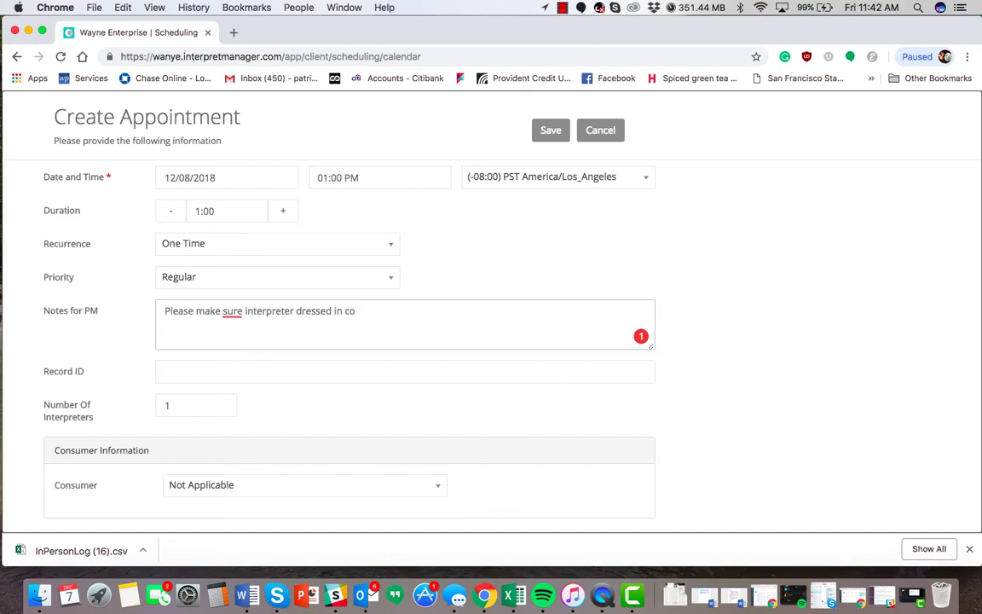
text(mfy shoes)
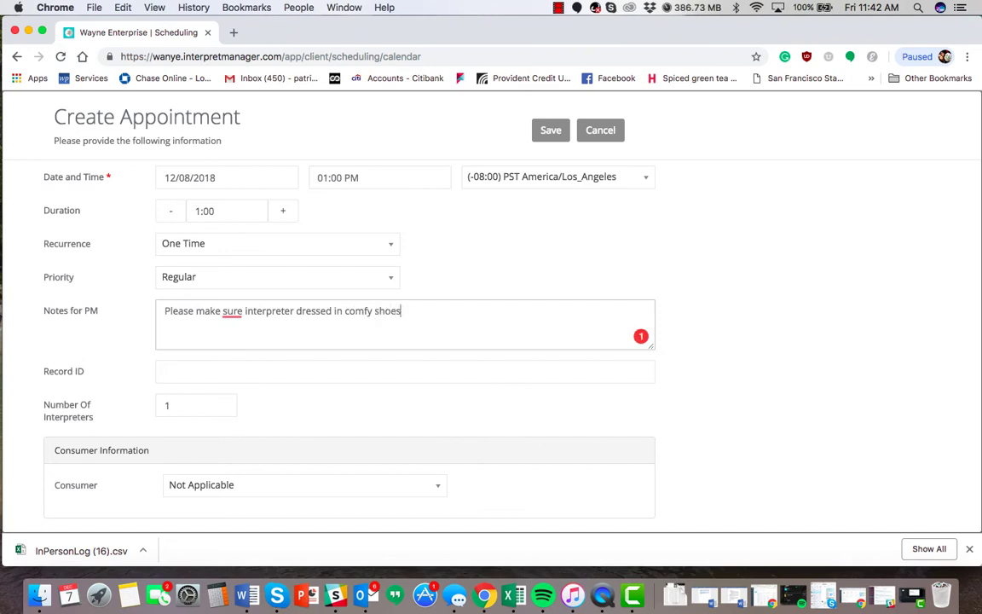
click(641, 336)
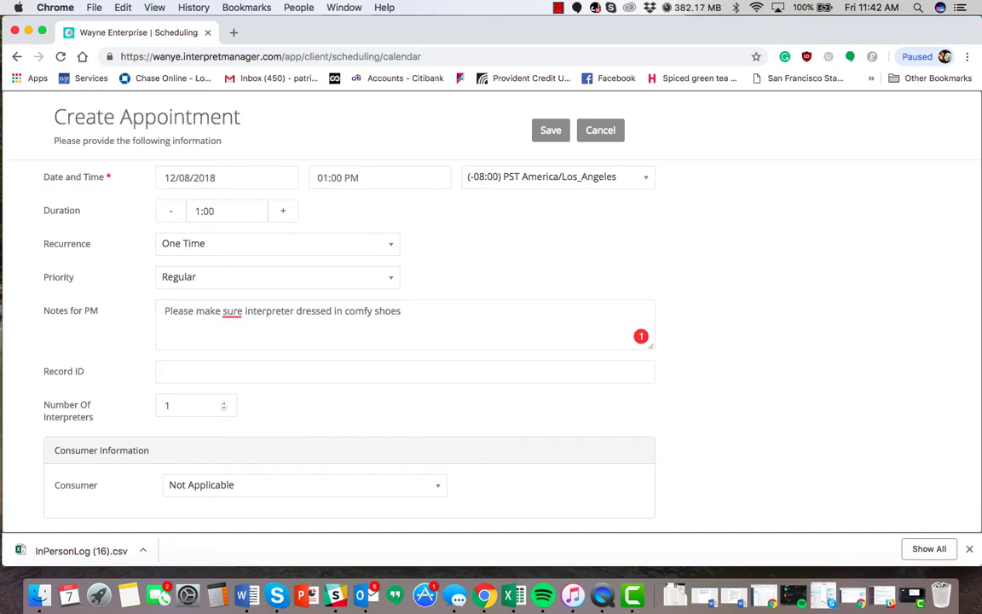
Step: Set the consumer type to Private Person and view its consumer information fields
click(304, 484)
scroll(305, 479, down, 2)
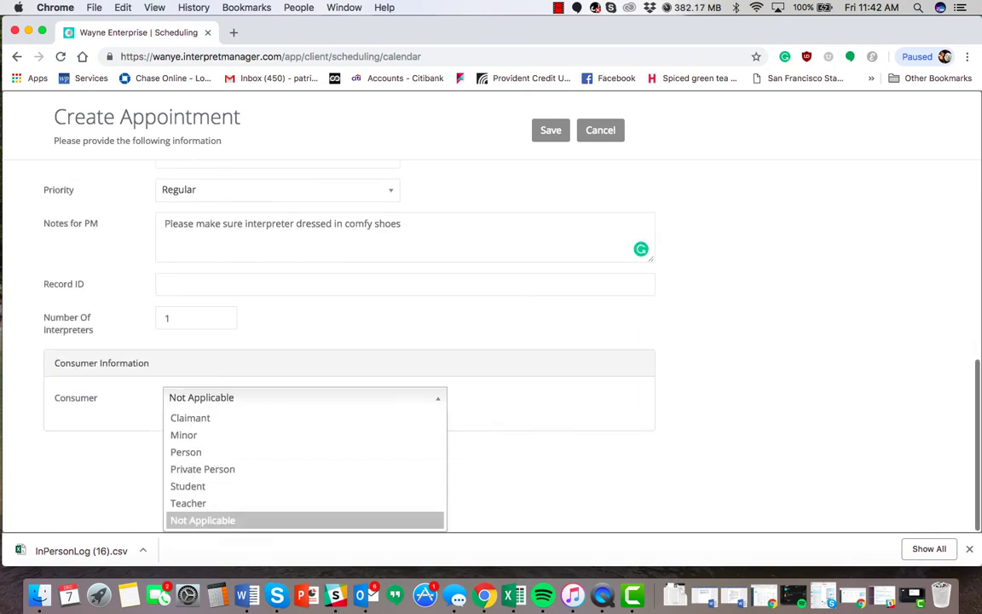
click(222, 469)
scroll(222, 469, down, 2)
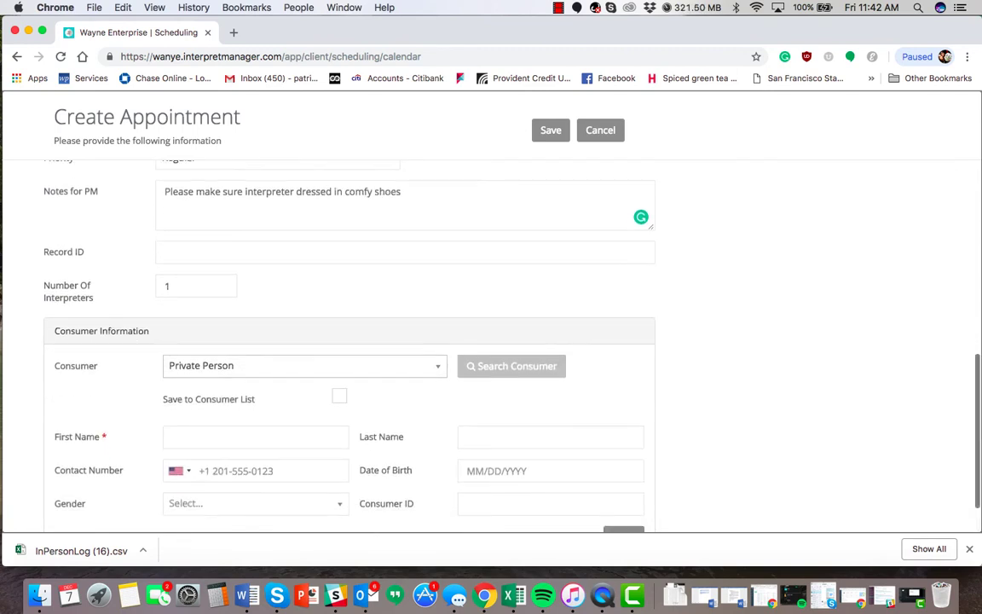
Step: Set the consumer type to Student and fill in the consumer's first and last name
click(305, 314)
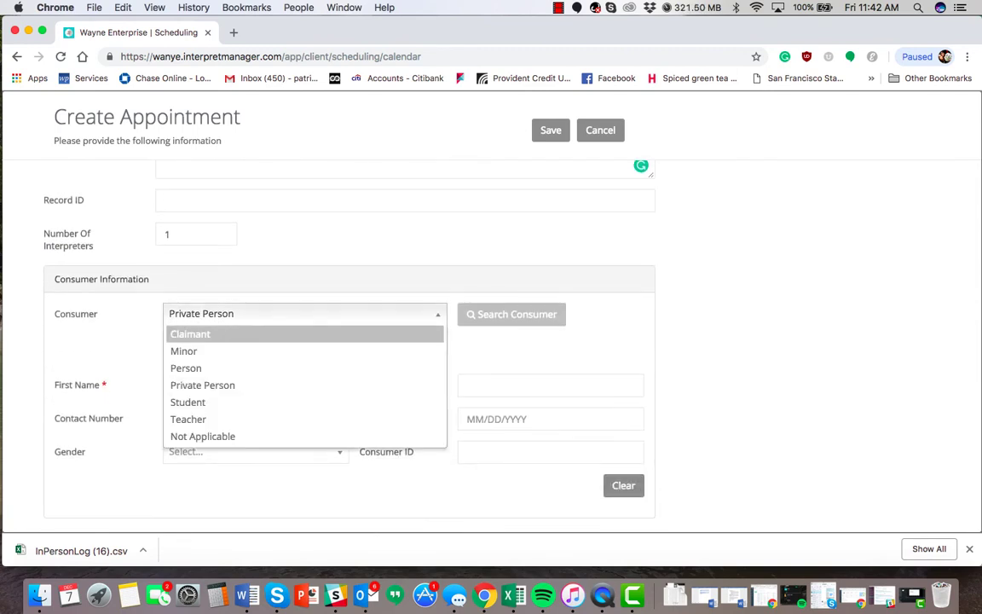
click(222, 403)
click(239, 386)
text(joe)
key(Tab)
text(does)
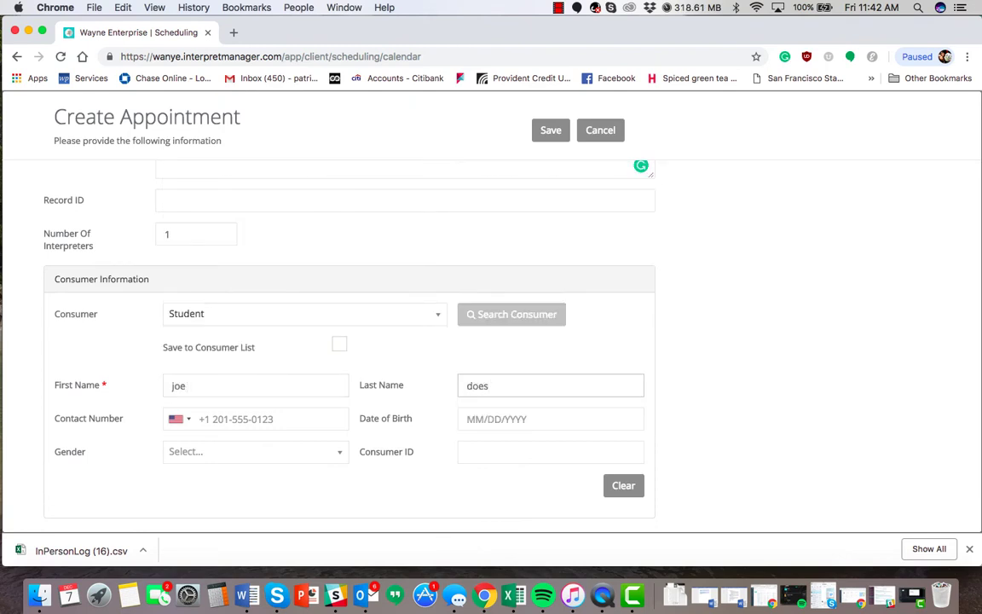
key(Tab)
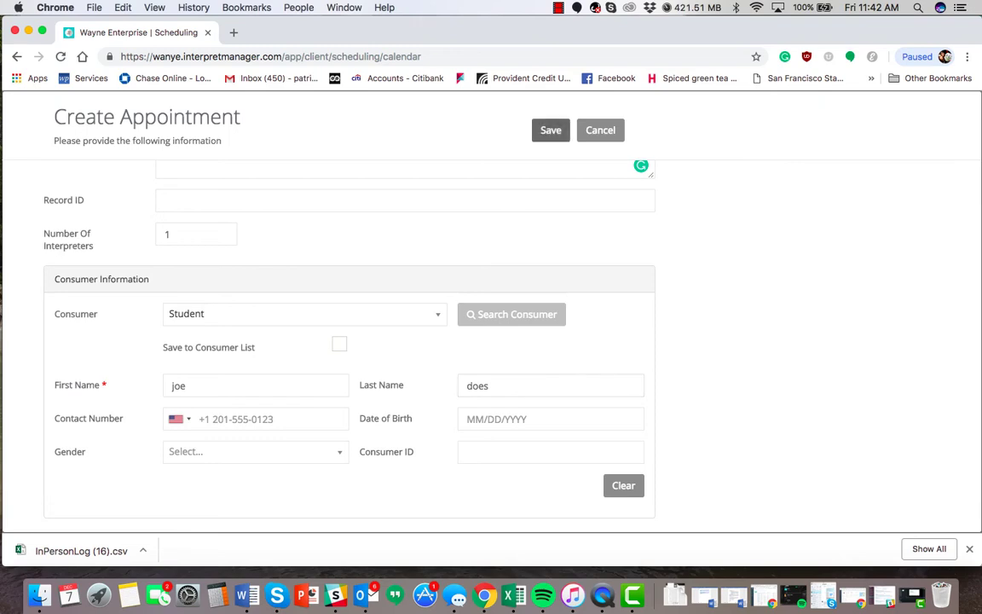
Step: Save the new appointment and acknowledge its creation
click(551, 130)
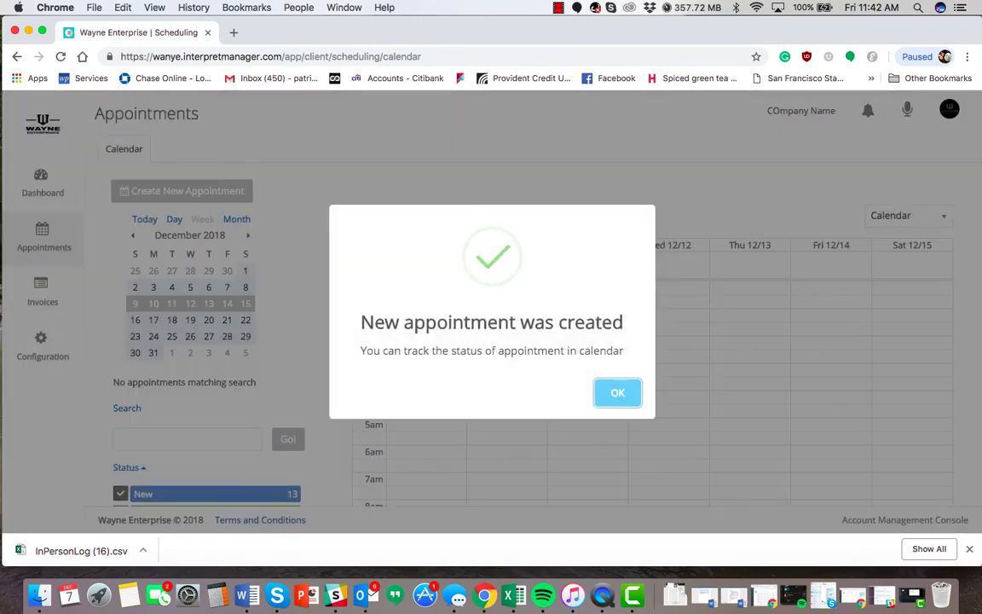
click(617, 393)
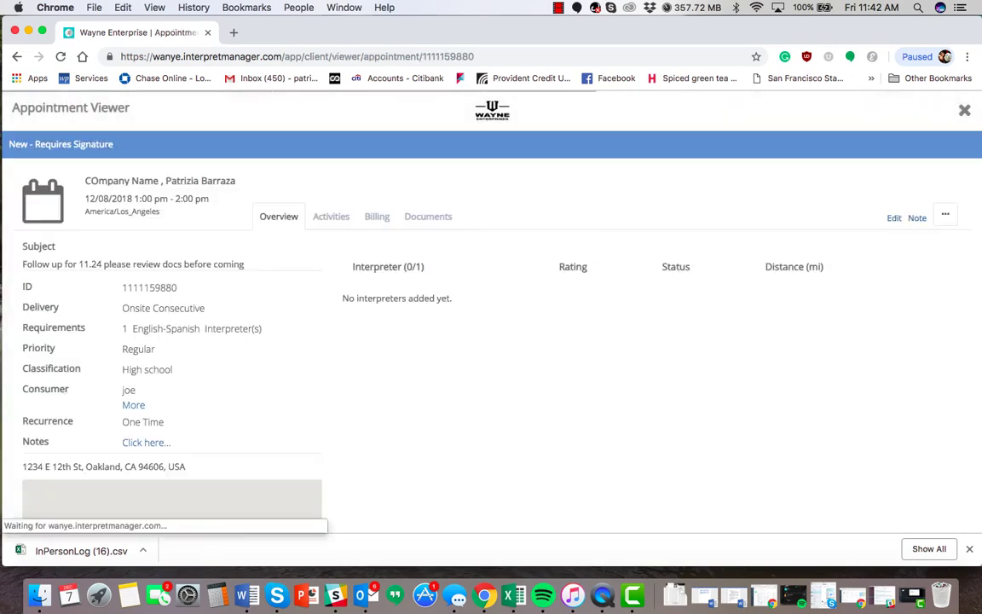
Step: Review the new appointment's overview details and location map, and read its appointment notes
scroll(171, 384, down, 5)
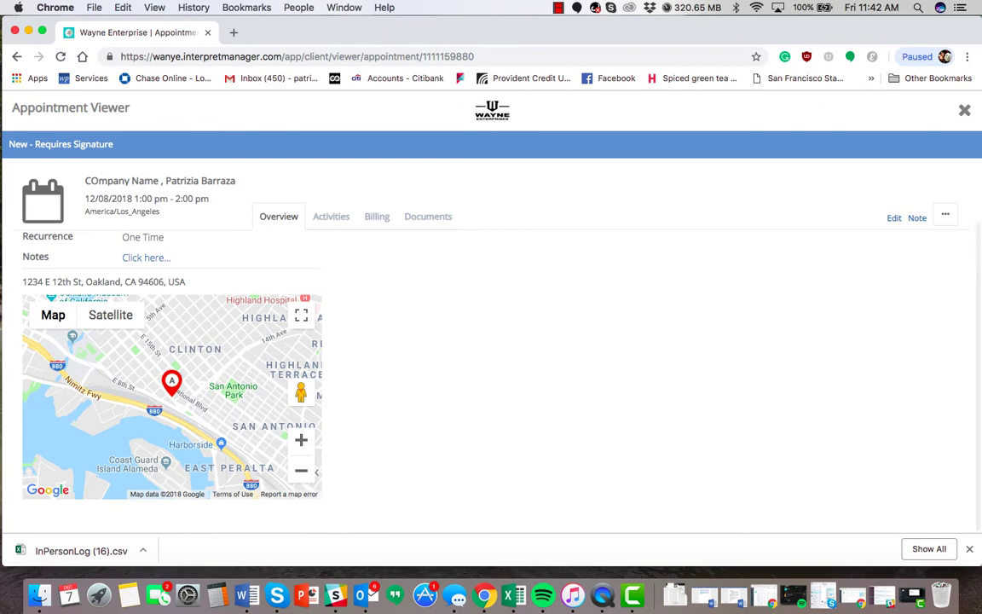
scroll(170, 384, up, 5)
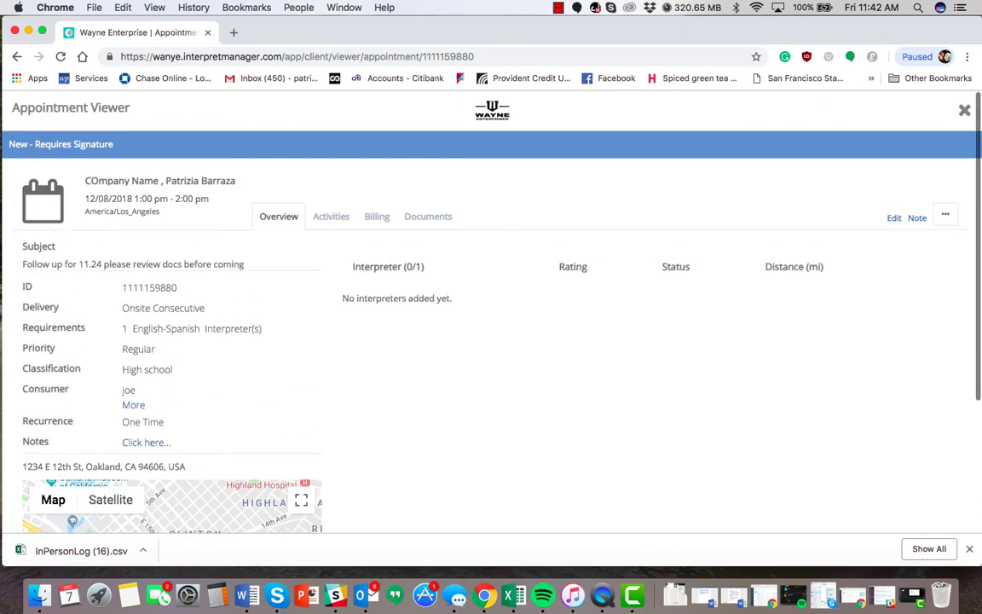
click(146, 443)
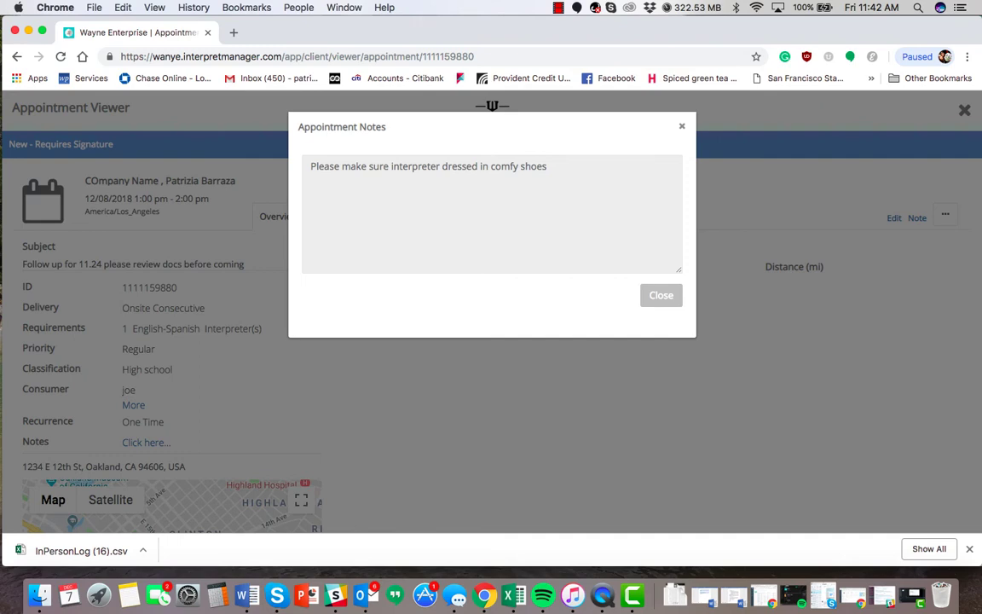
click(661, 295)
Step: From the appointment's activities, save a note to LSC Administrator reading "PLease do not send...." and acknowledge its creation
click(331, 216)
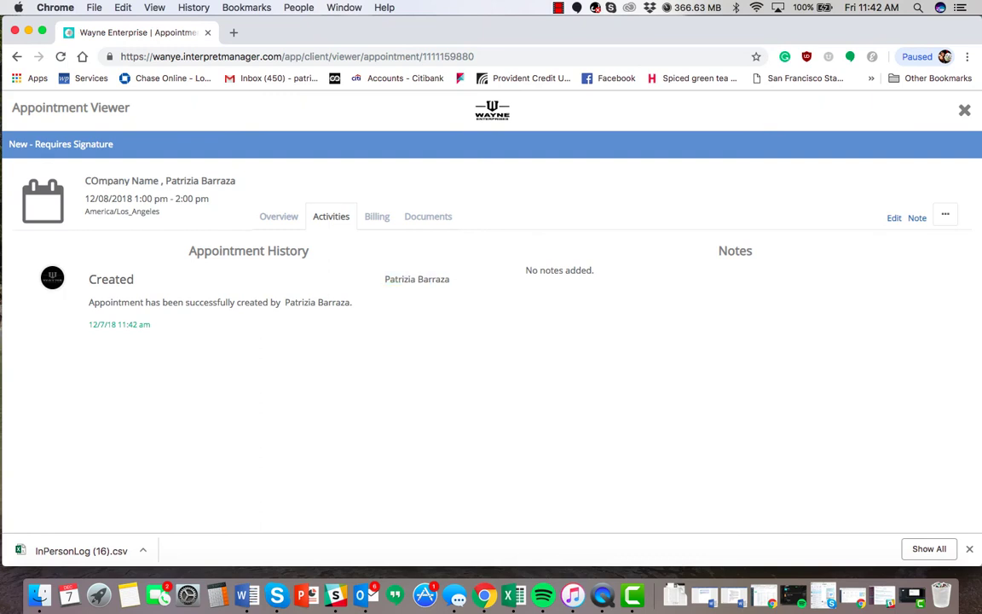
click(918, 218)
click(529, 166)
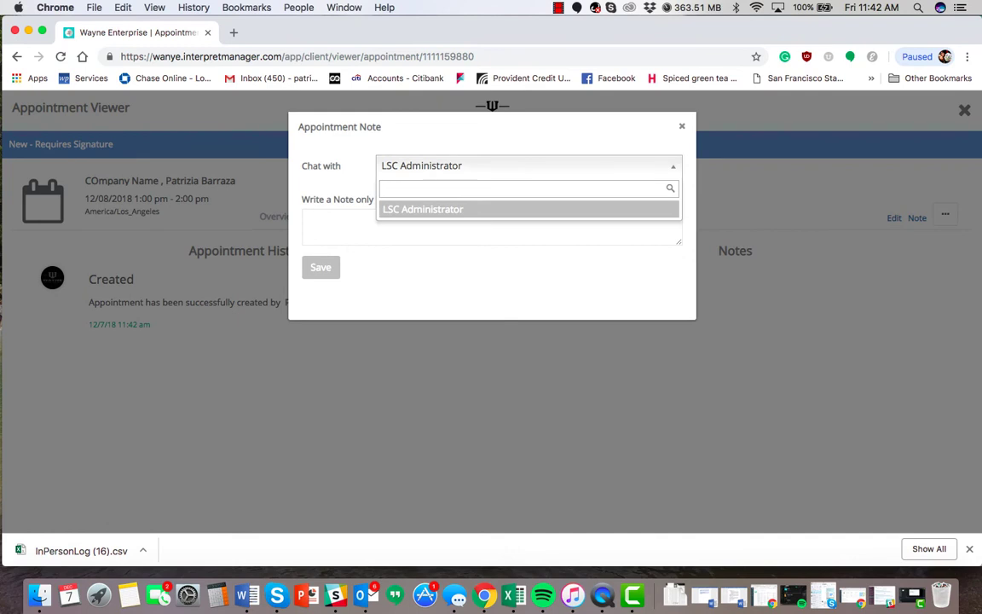
click(423, 210)
click(492, 227)
text(PLease do not s)
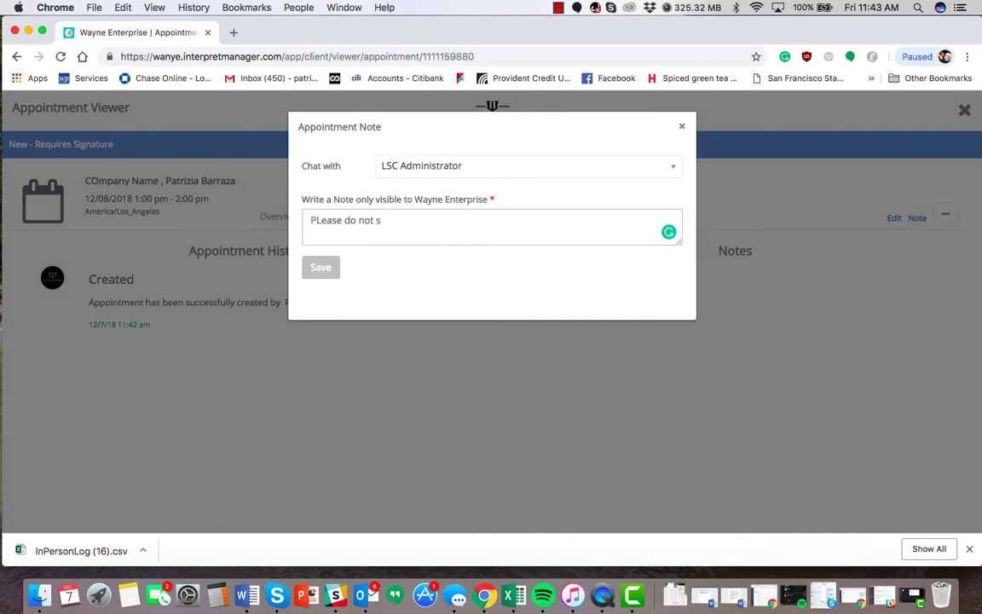
text(end....)
click(321, 267)
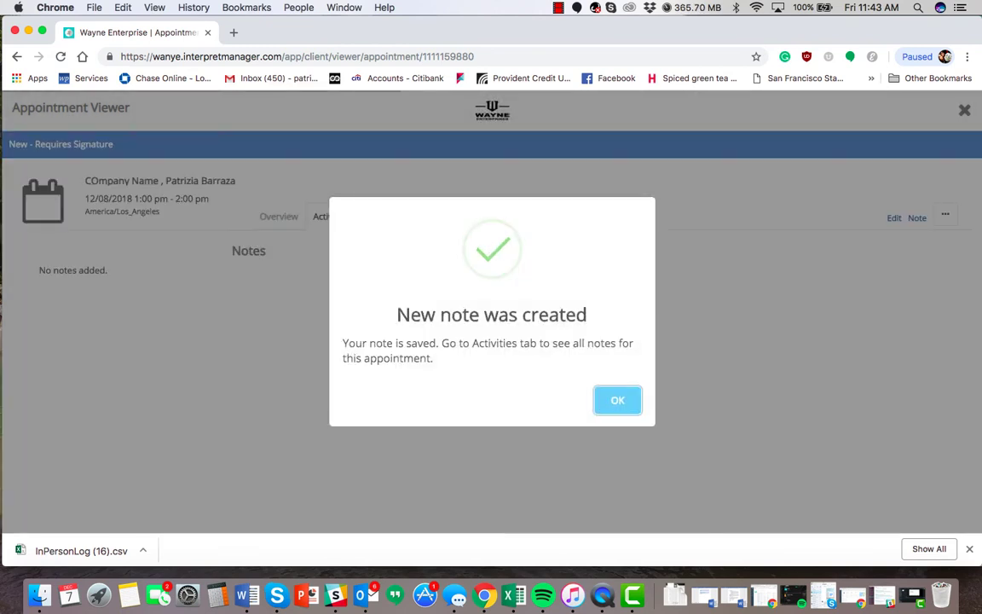
click(618, 400)
Step: Check the appointment's billing section and start a new document upload named "Interpreters."
click(377, 217)
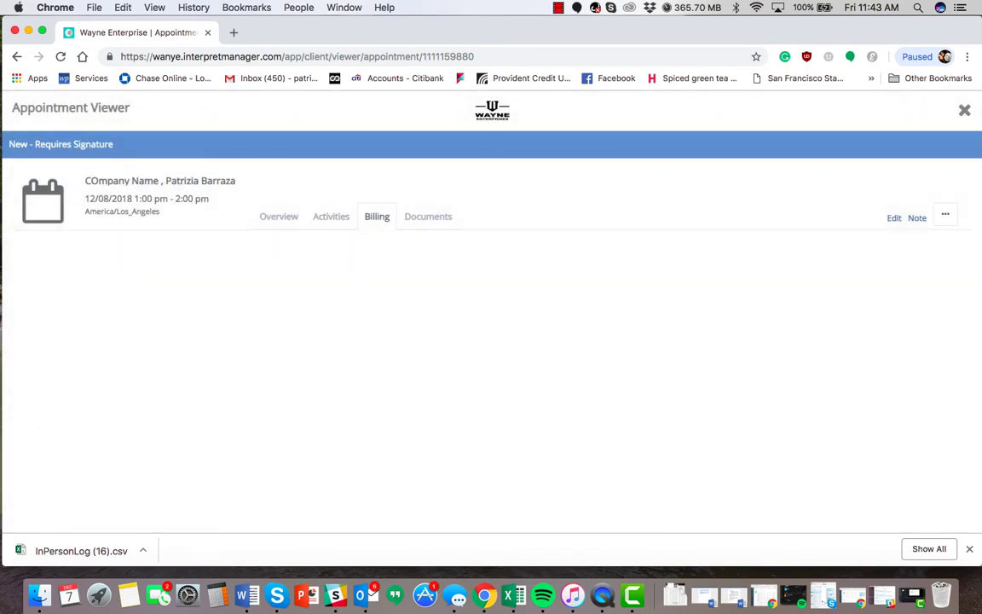
click(428, 217)
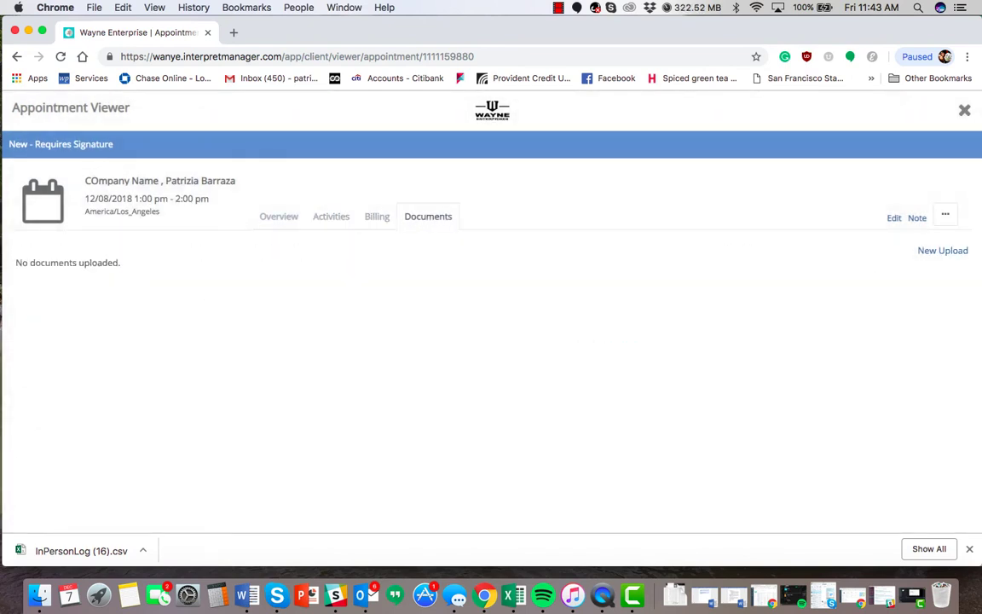
click(943, 250)
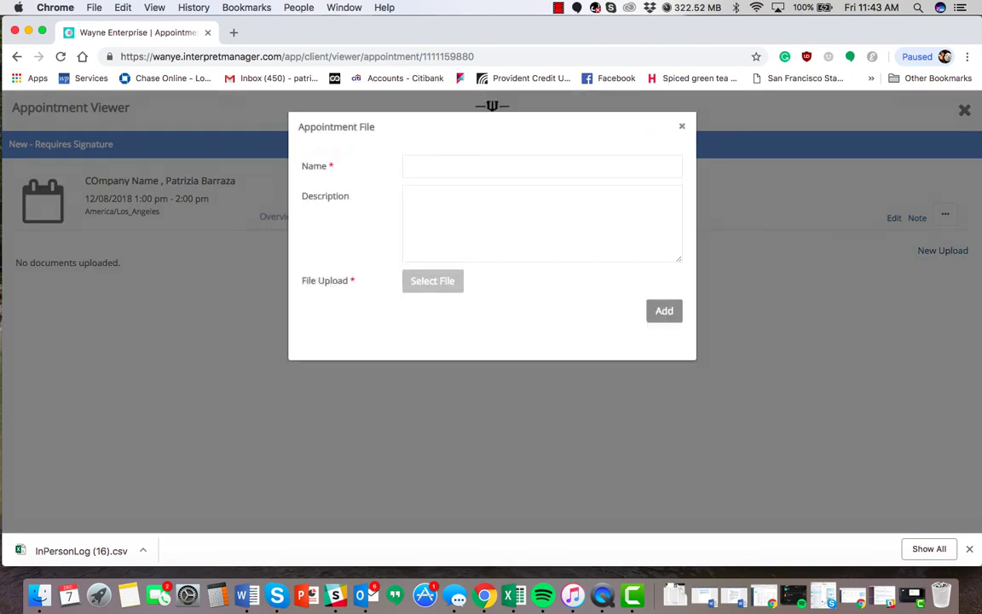
click(542, 167)
key(Down)
key(Down)
key(Return)
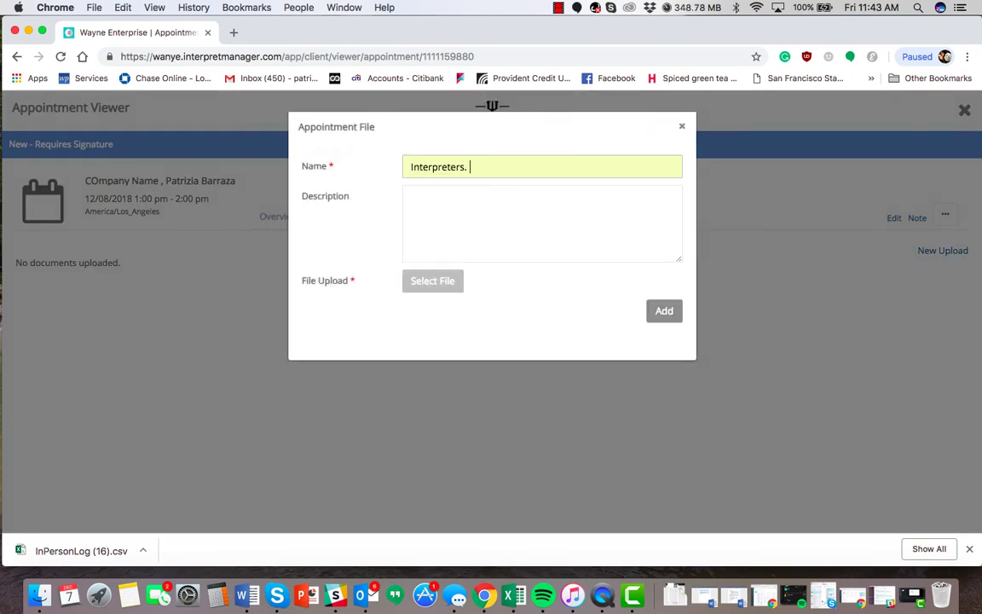
key(Tab)
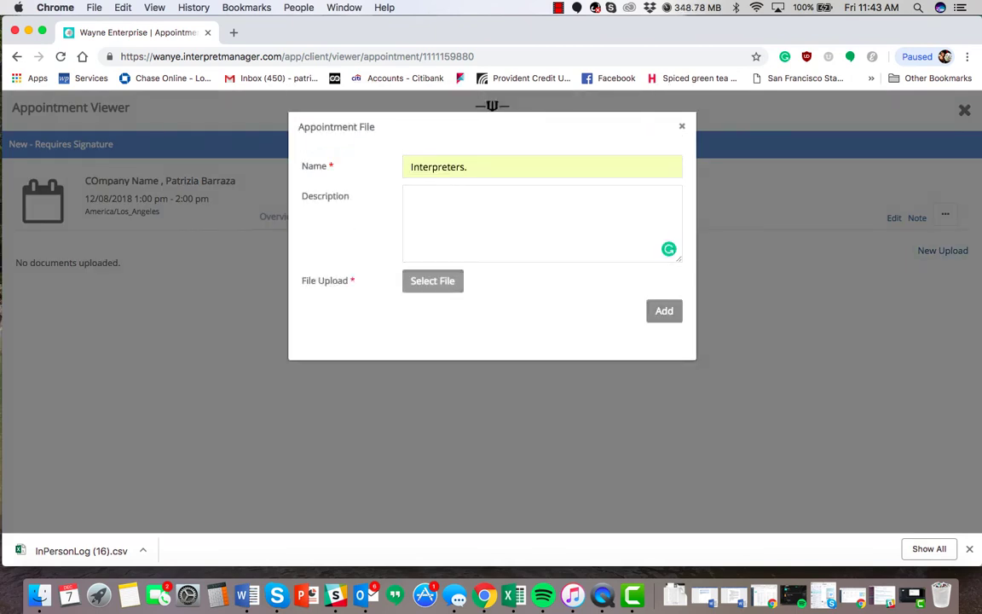
Step: Attach the file 0.png from Downloads and add the document to the appointment
click(433, 281)
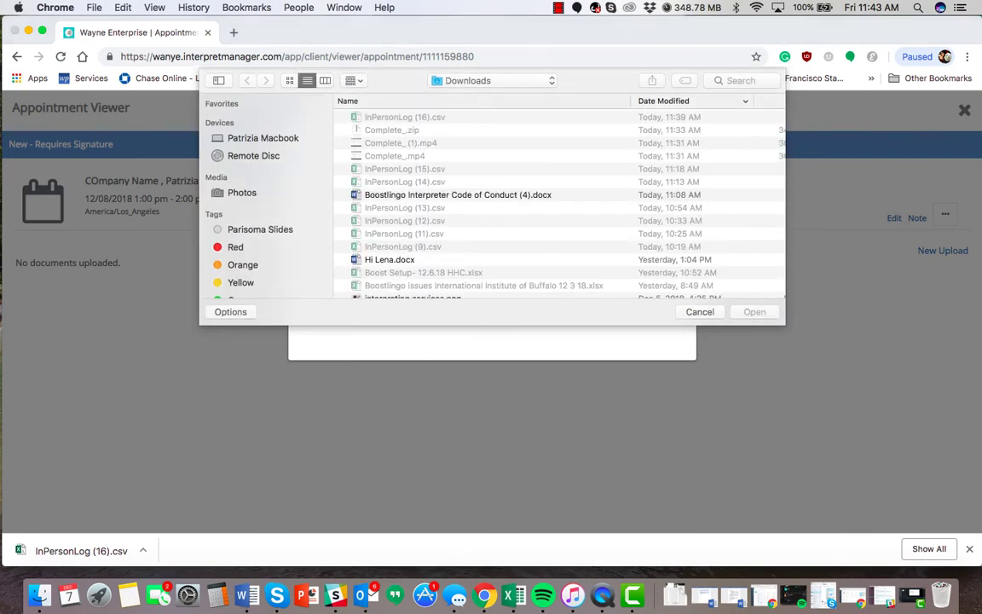
key(Down)
key(Down)
key(Down)
key(Down)
key(Down)
key(Down)
key(Down)
key(Down)
key(Down)
key(Down)
key(Down)
key(Down)
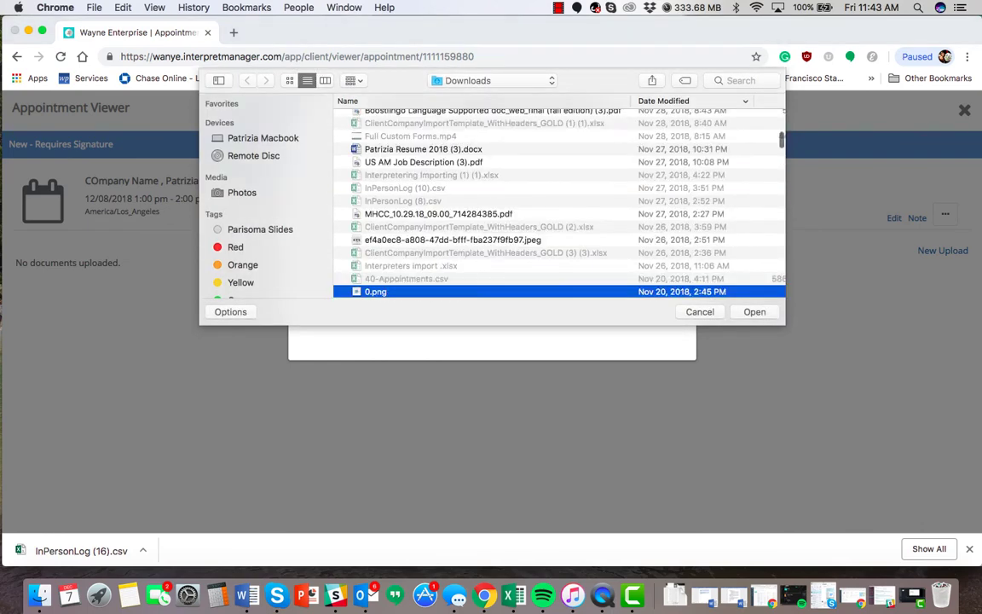
key(Return)
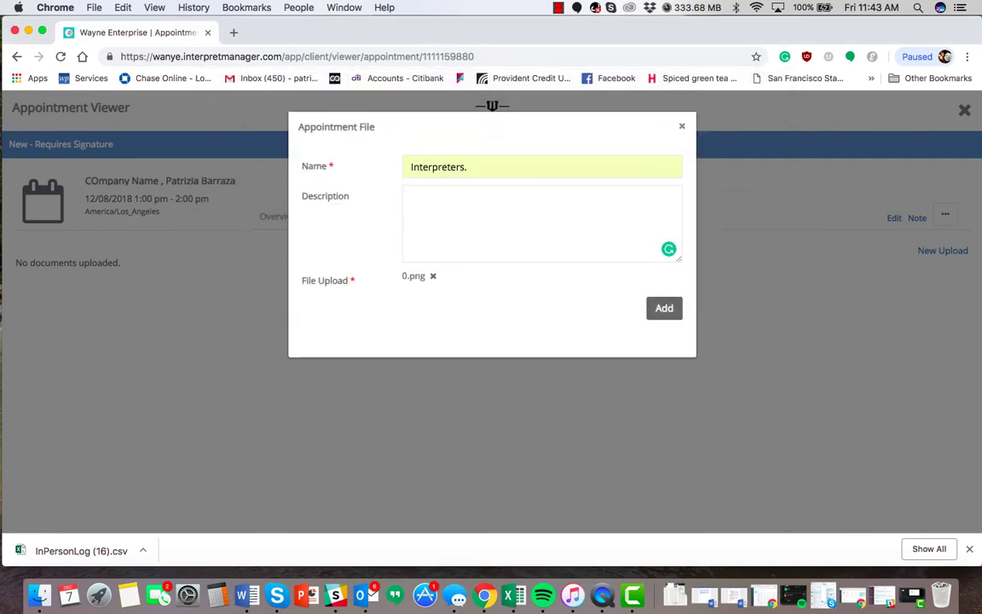
click(664, 308)
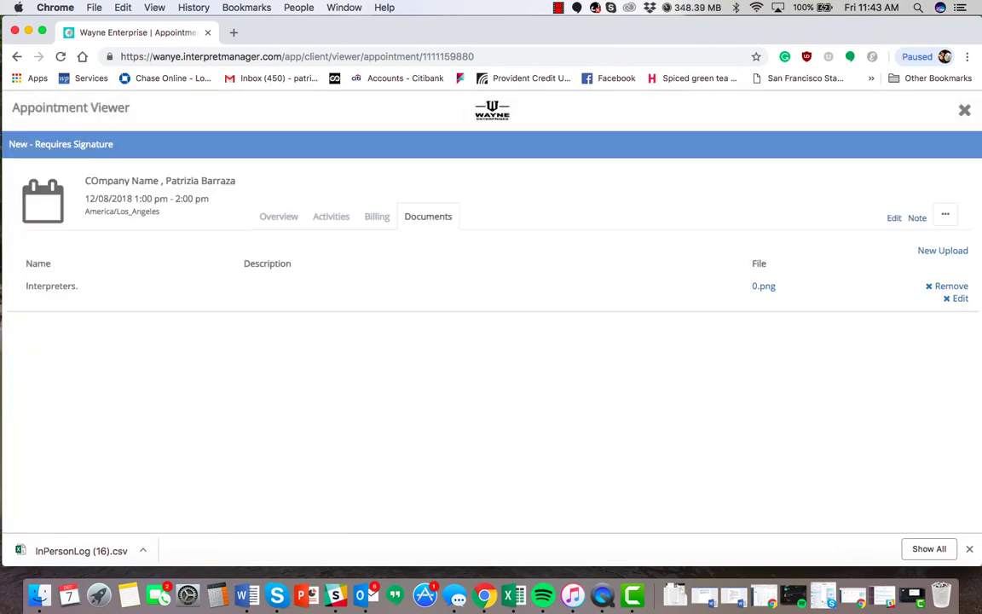
Step: Open the appointment for editing, look through its fields, and close the form without updating
click(894, 219)
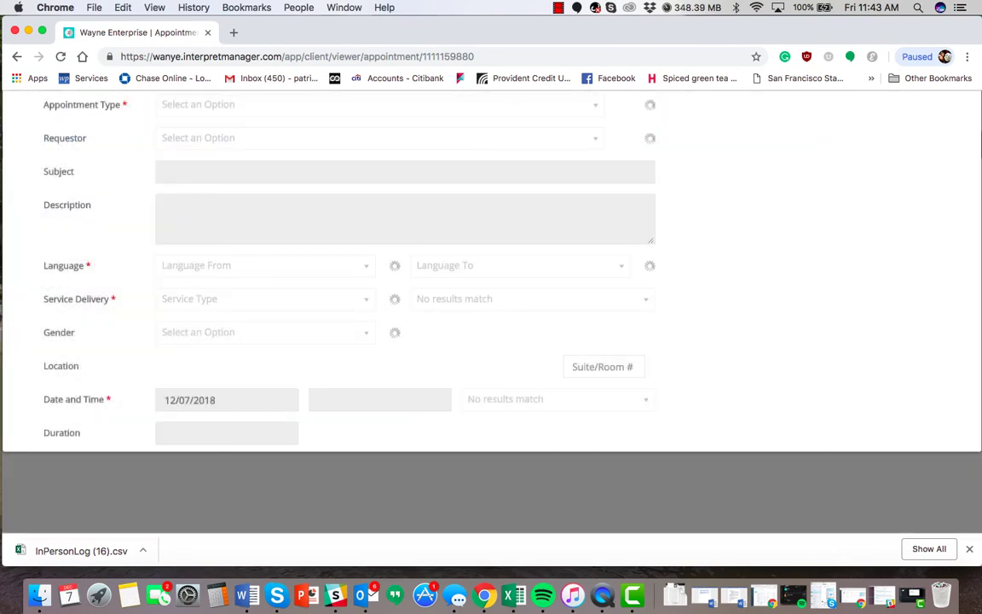
scroll(341, 324, down, 6)
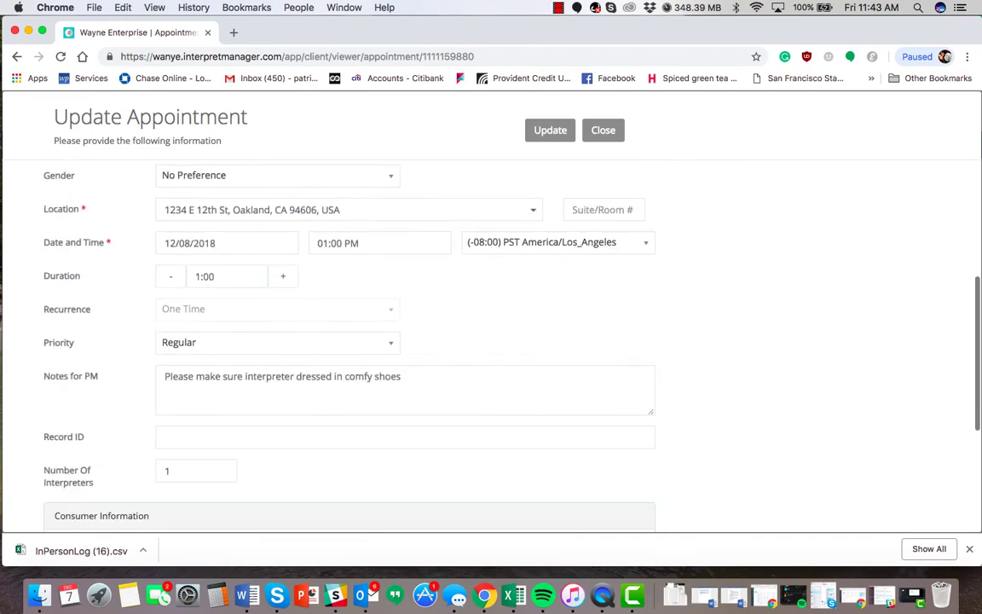
scroll(341, 341, down, 2)
scroll(341, 341, up, 8)
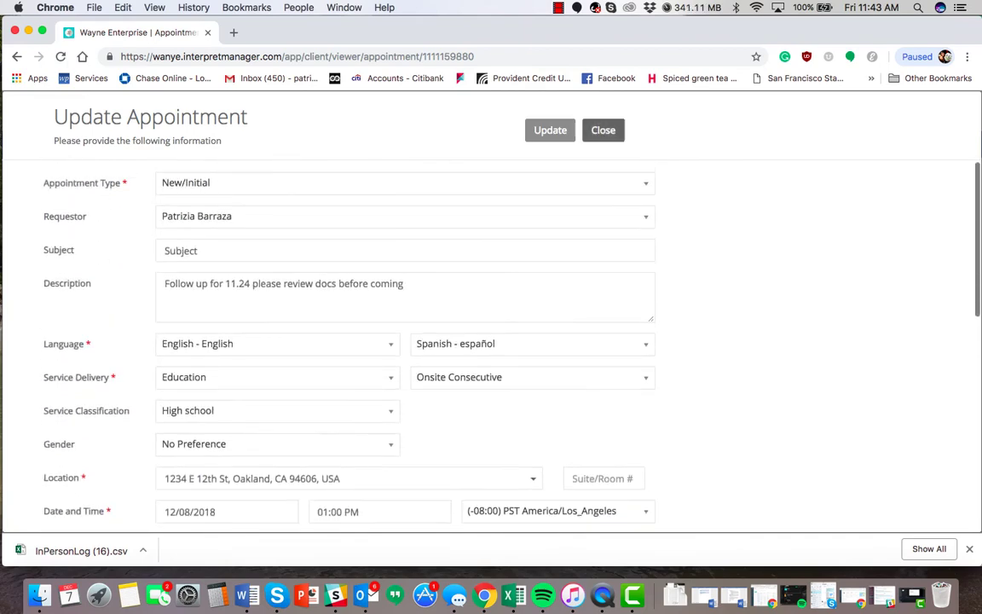
click(604, 130)
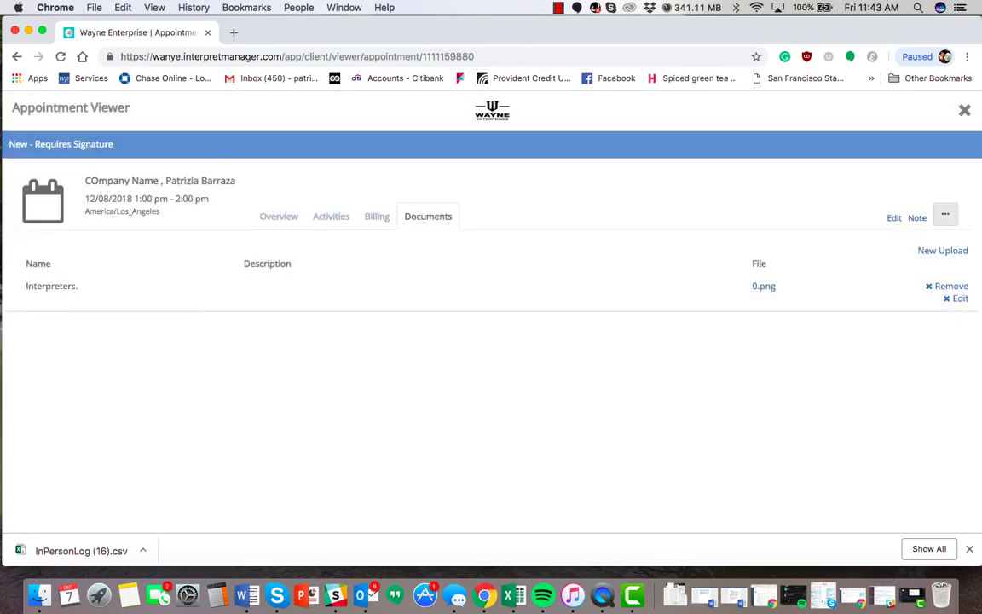
Step: Request cancellation of the appointment and decline the confirmation
click(944, 214)
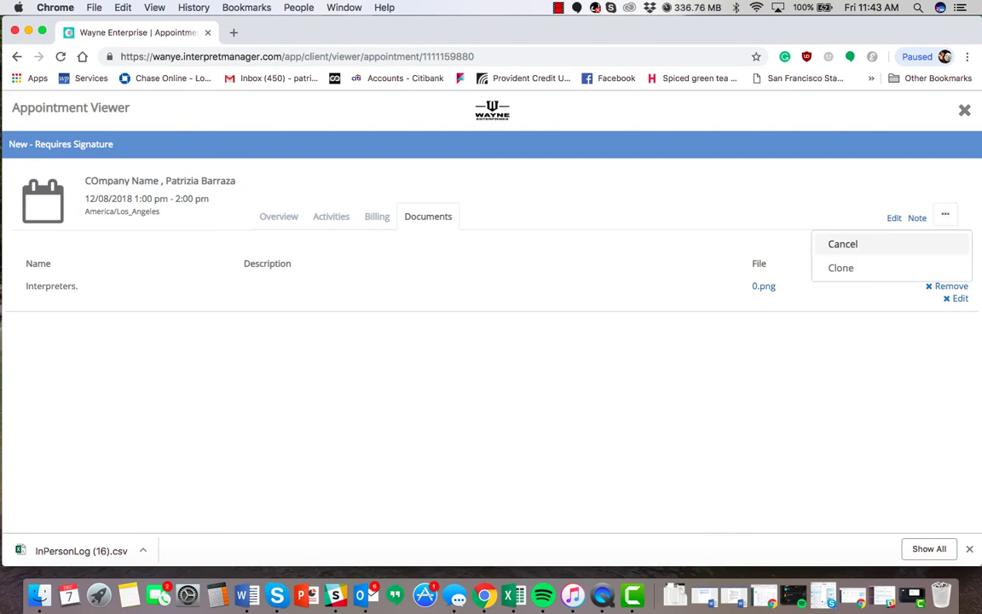
click(843, 243)
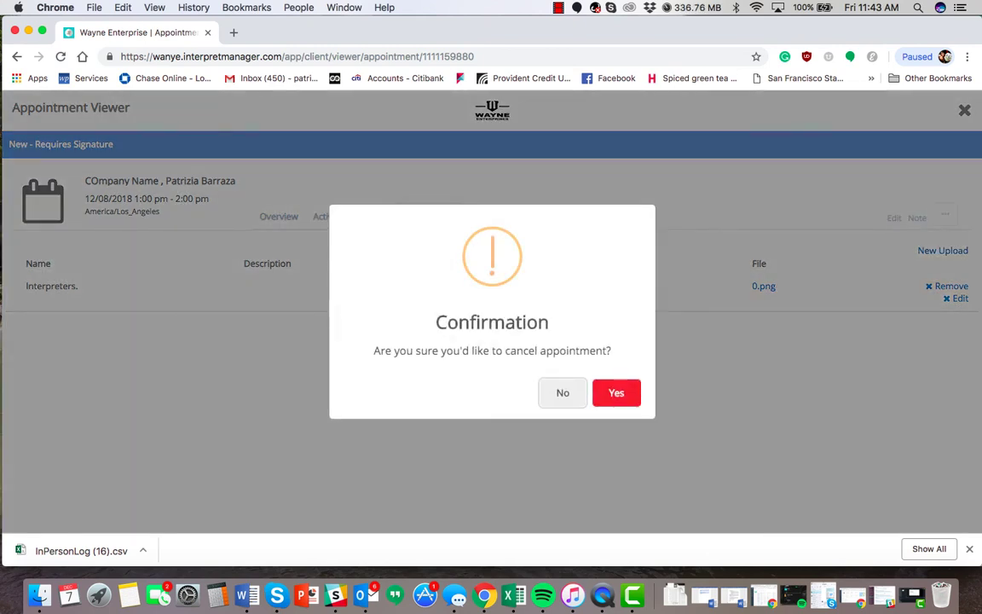
click(563, 394)
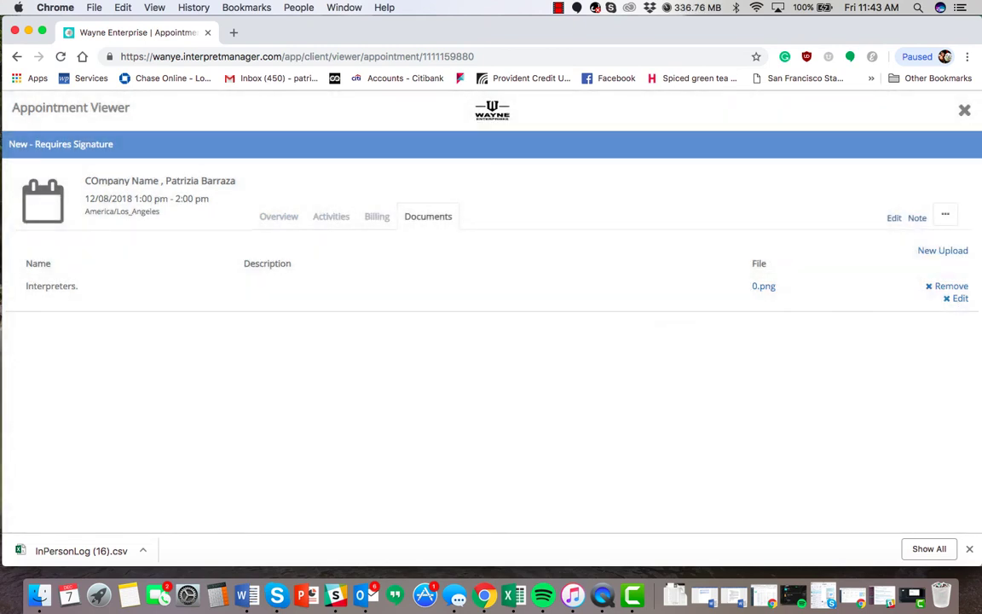
Step: Close the appointment viewer and review the December 2018 calendar in month view, including its status filters
click(964, 110)
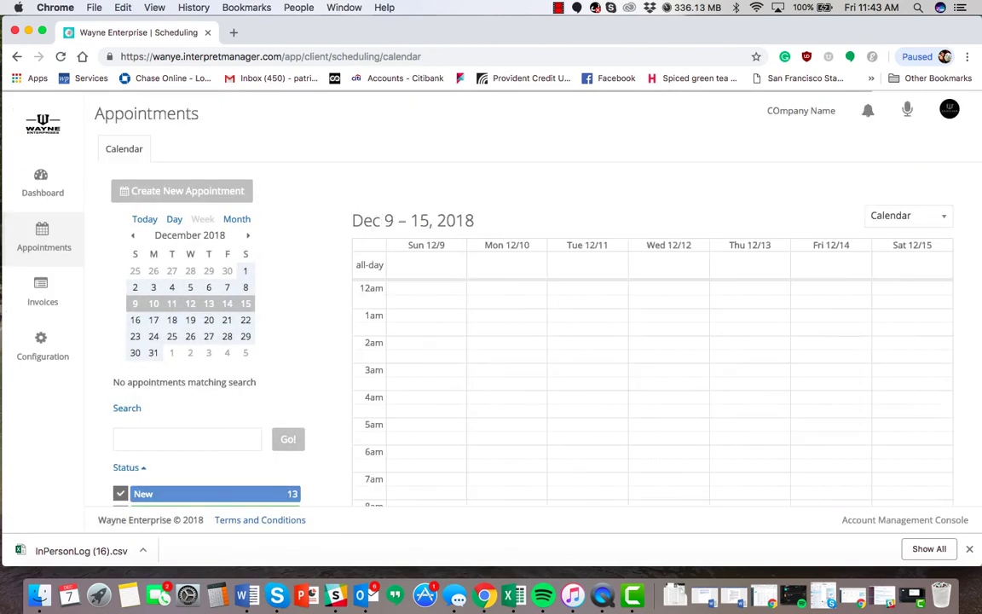
scroll(546, 341, down, 5)
scroll(546, 341, up, 5)
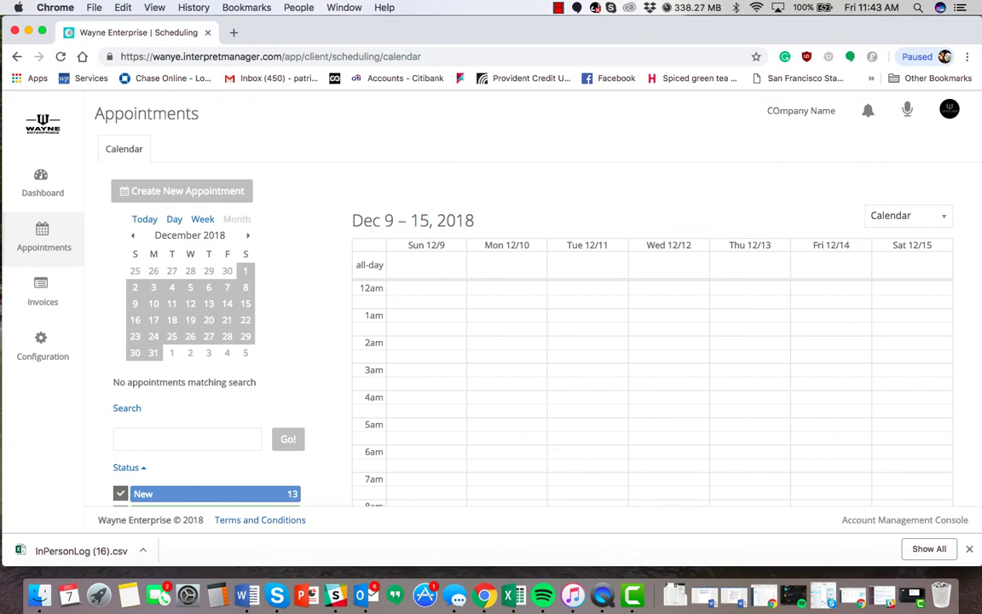
scroll(546, 341, down, 5)
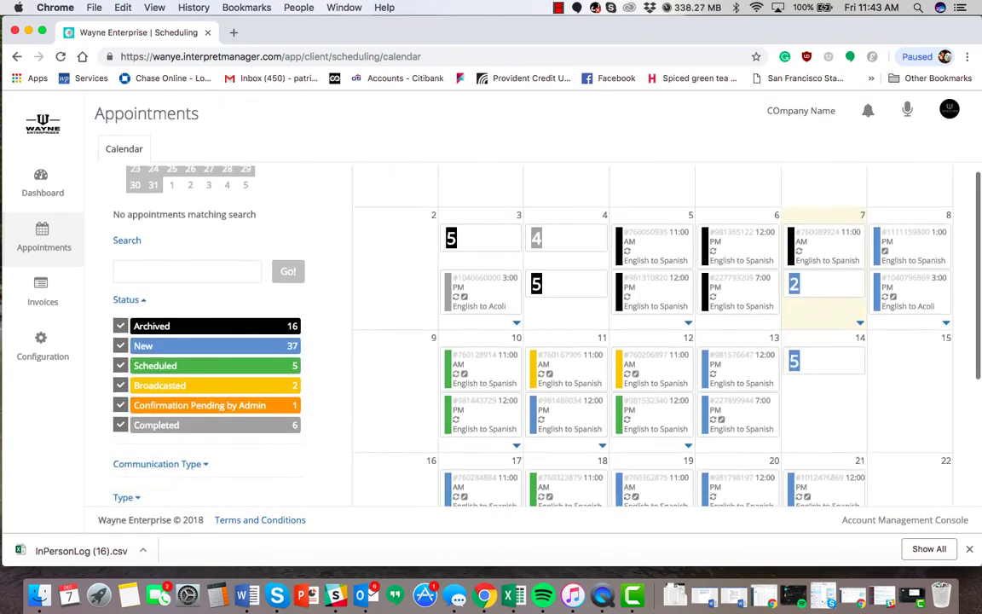
scroll(546, 341, down, 5)
scroll(546, 341, up, 9)
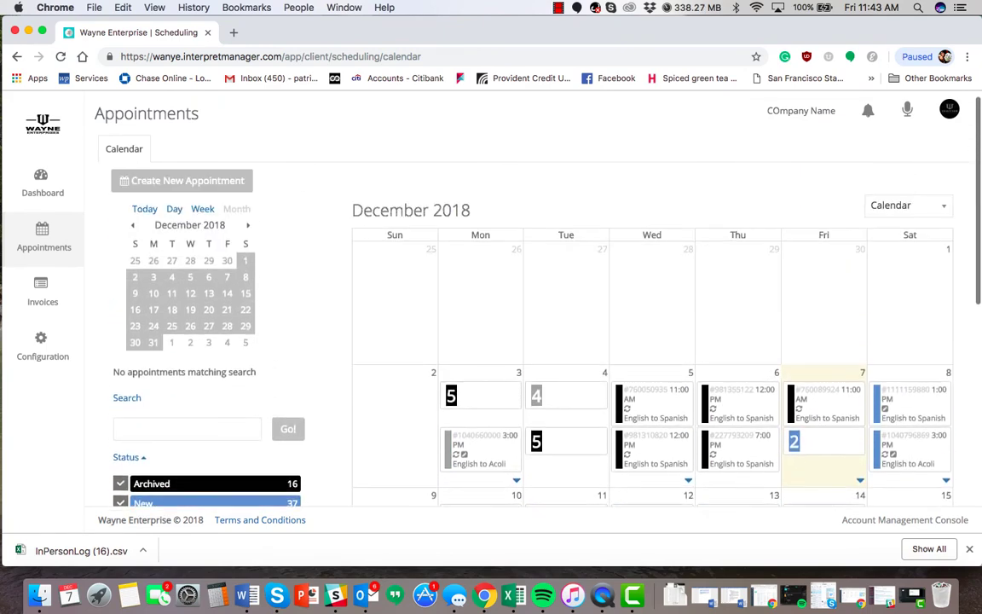
Step: View the calendar for the week of December 9–15, 2018, and for the single day of December 9
click(203, 209)
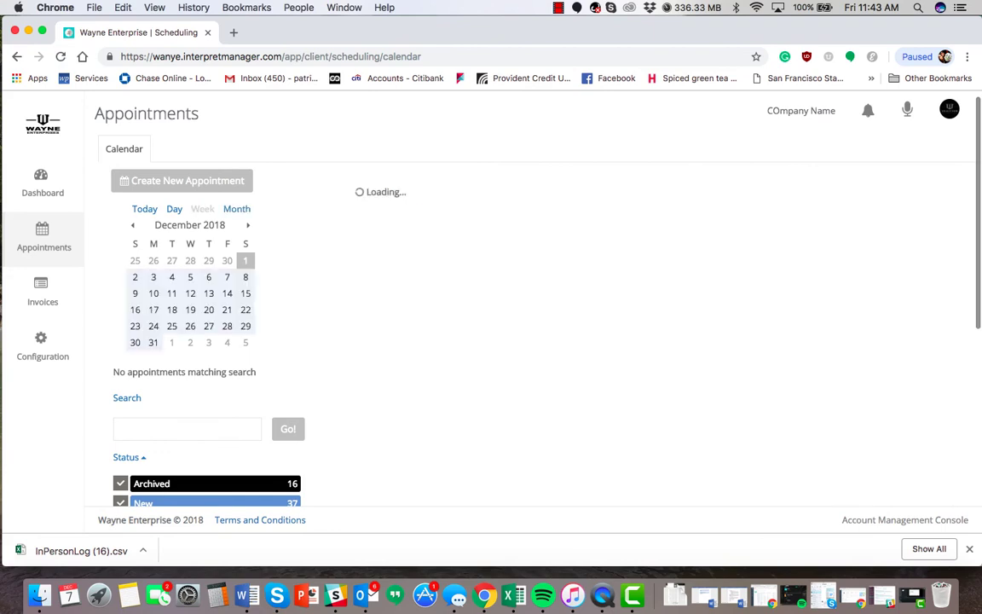
scroll(546, 342, down, 6)
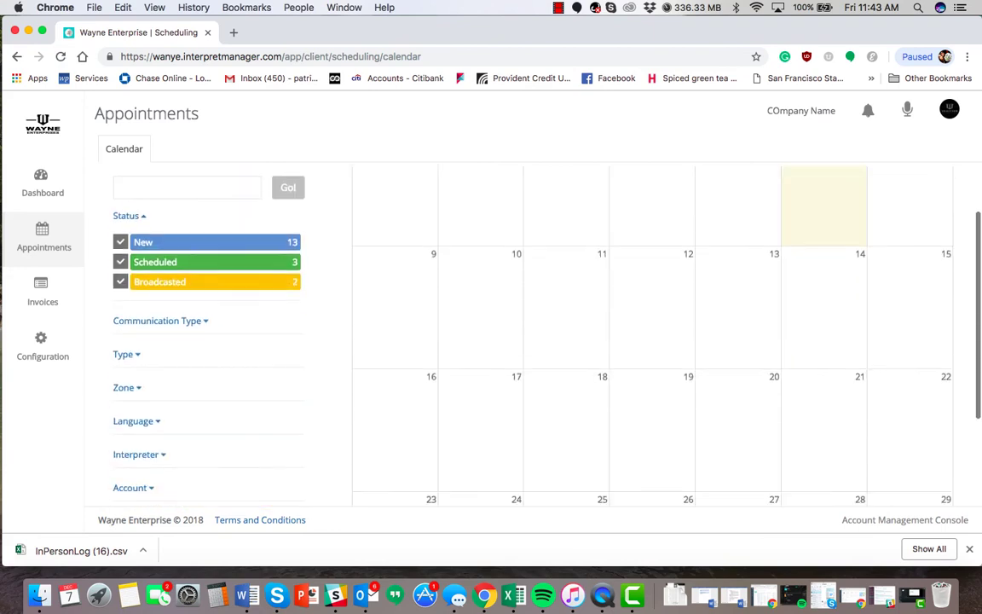
scroll(545, 341, up, 4)
scroll(546, 342, up, 3)
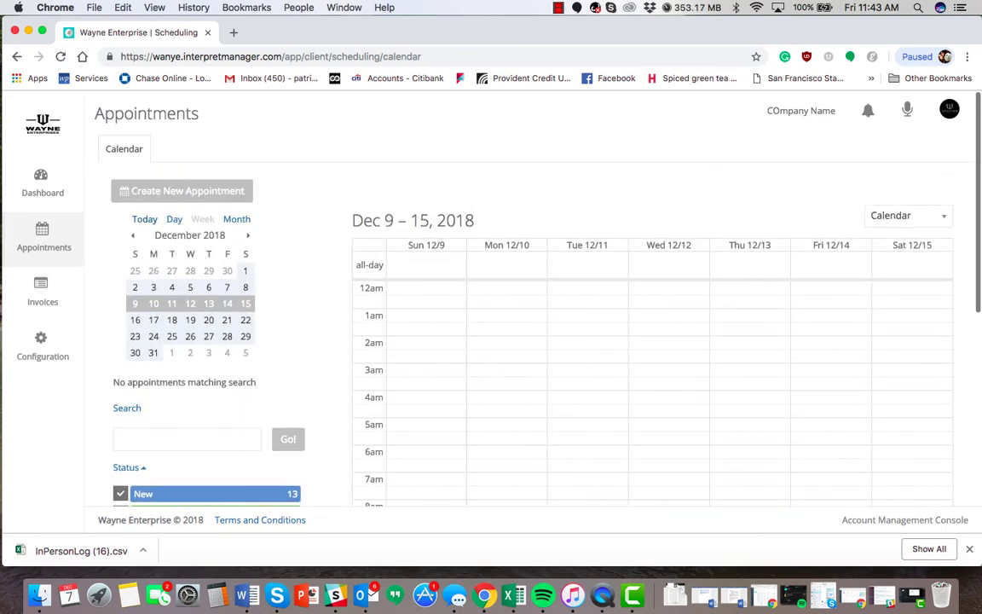
click(174, 219)
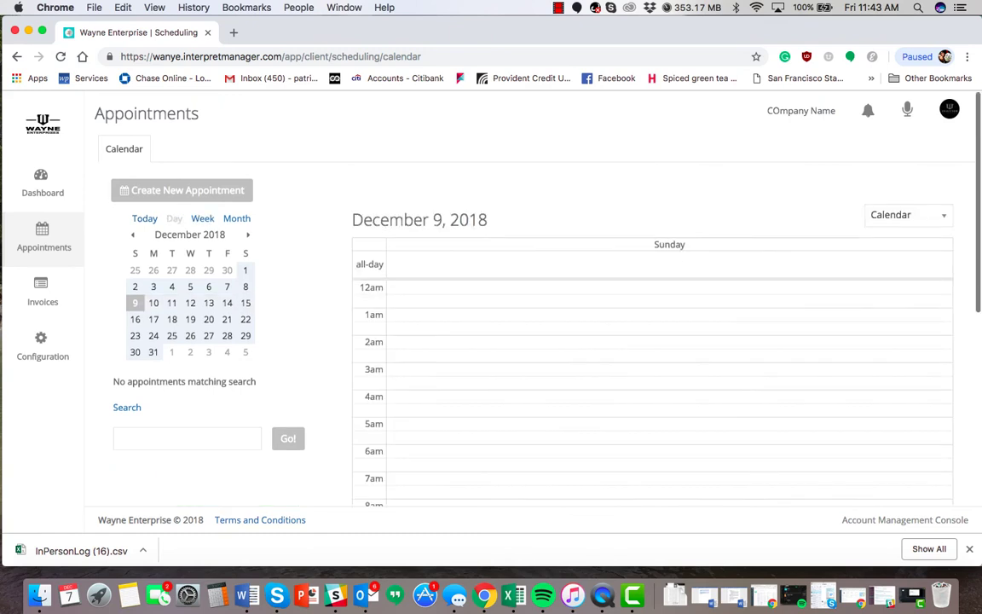
scroll(652, 341, down, 5)
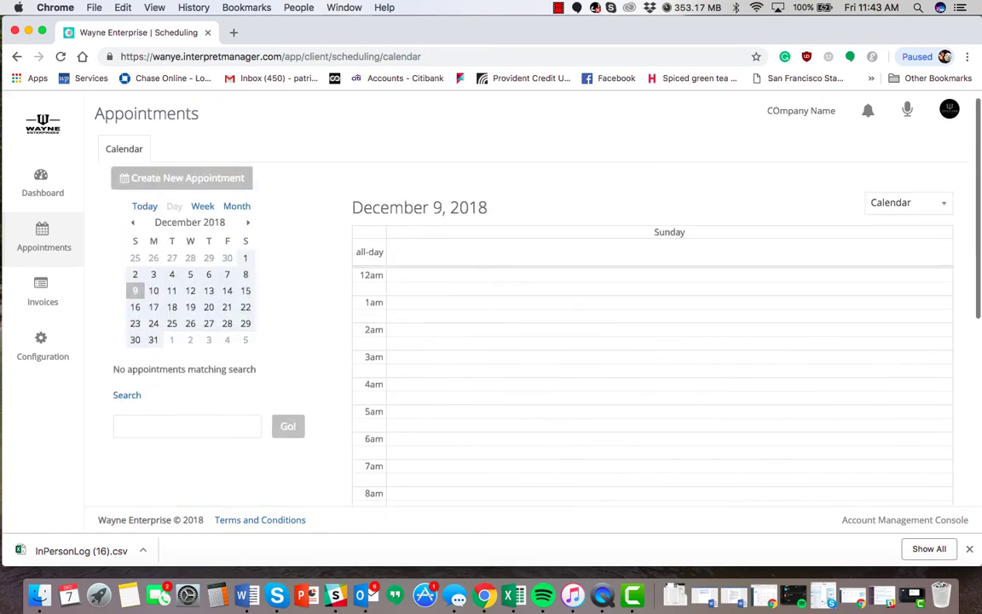
Step: Go to December 2, 2018 and switch to week view to review that week's appointments
click(135, 275)
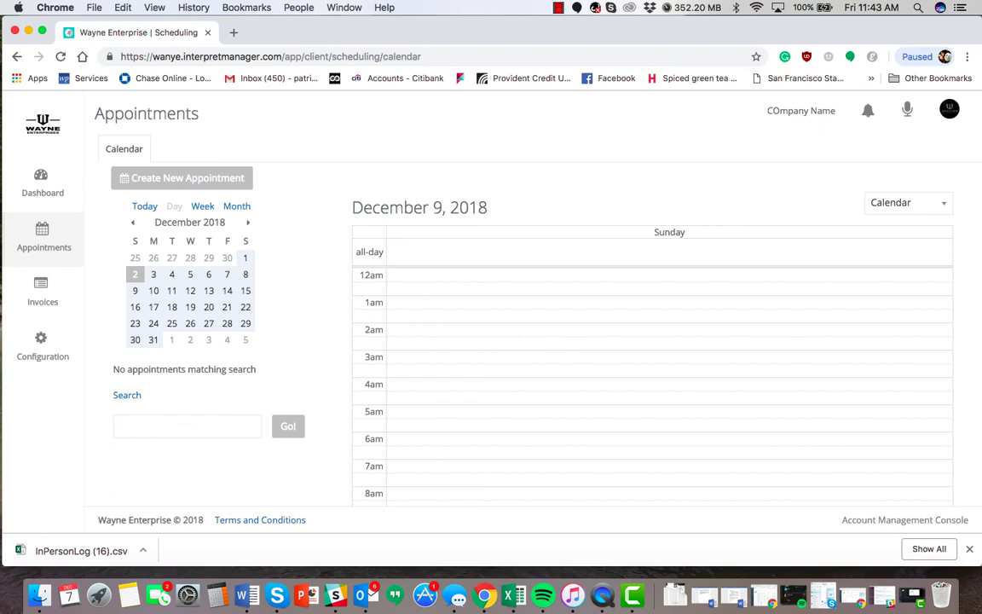
click(203, 219)
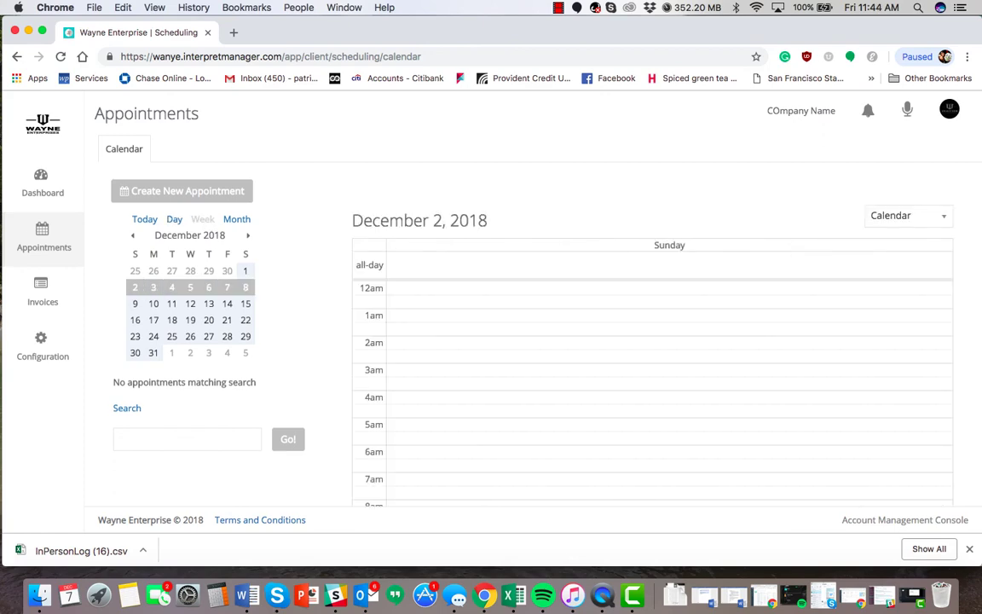
scroll(533, 335, down, 3)
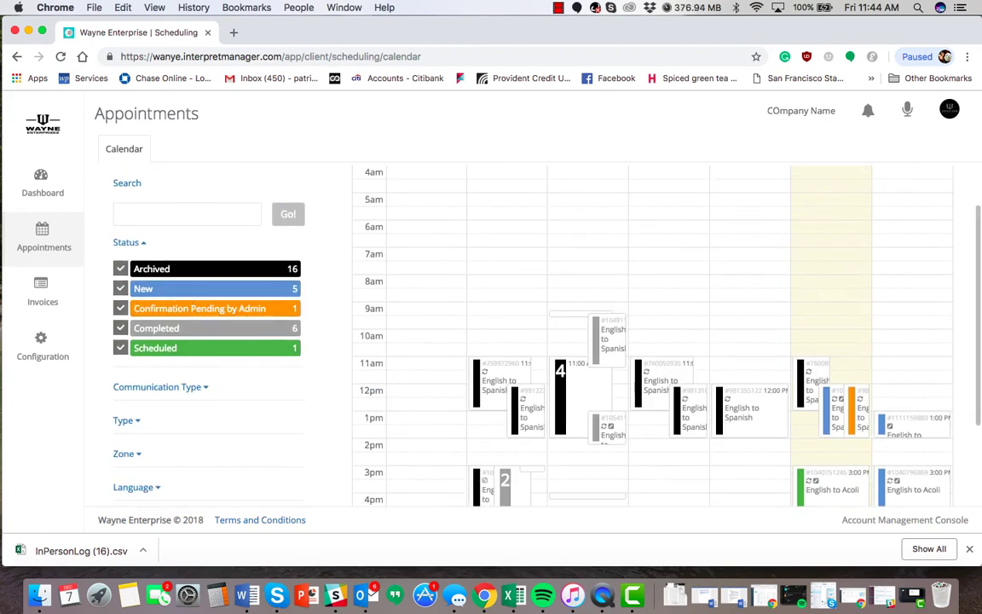
Step: Exclude Scheduled Telephonic appointments from the weekly calendar using the Communication Type filter
scroll(533, 334, down, 1)
click(160, 370)
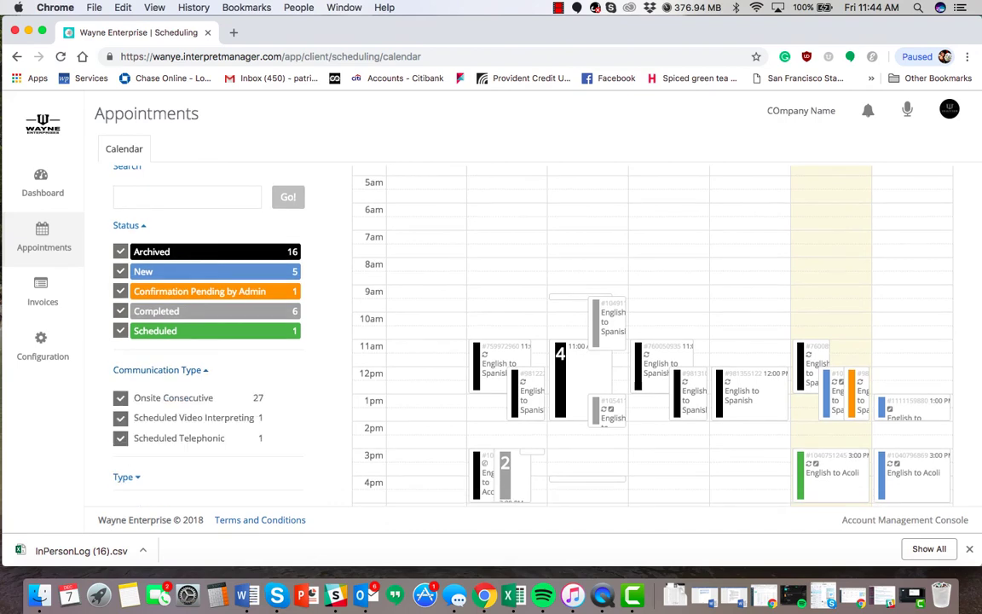
scroll(492, 333, down, 1)
click(120, 421)
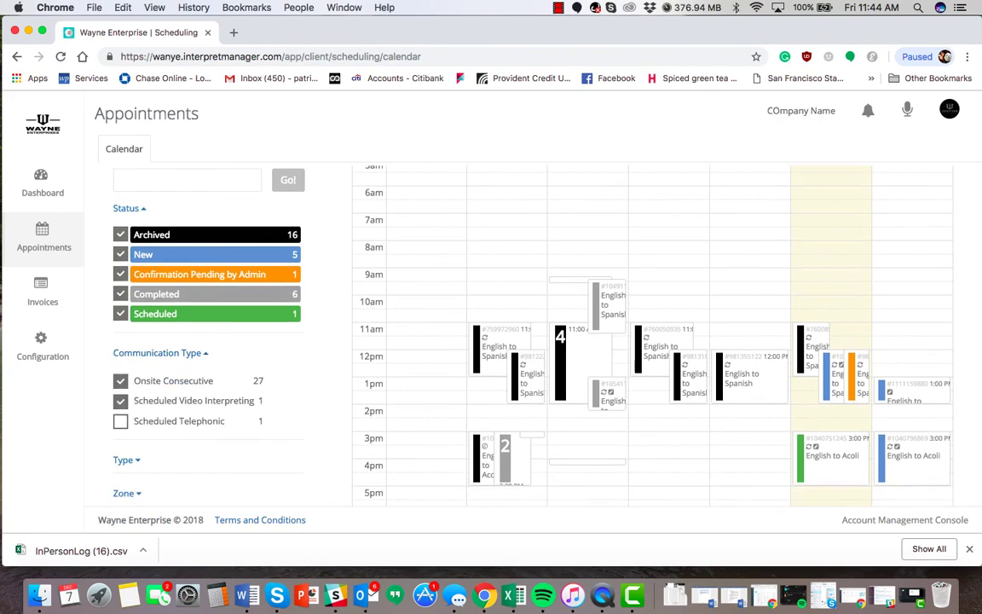
Step: Exclude the Bay Area zone from the weekly calendar using the Zone filter
scroll(525, 336, down, 2)
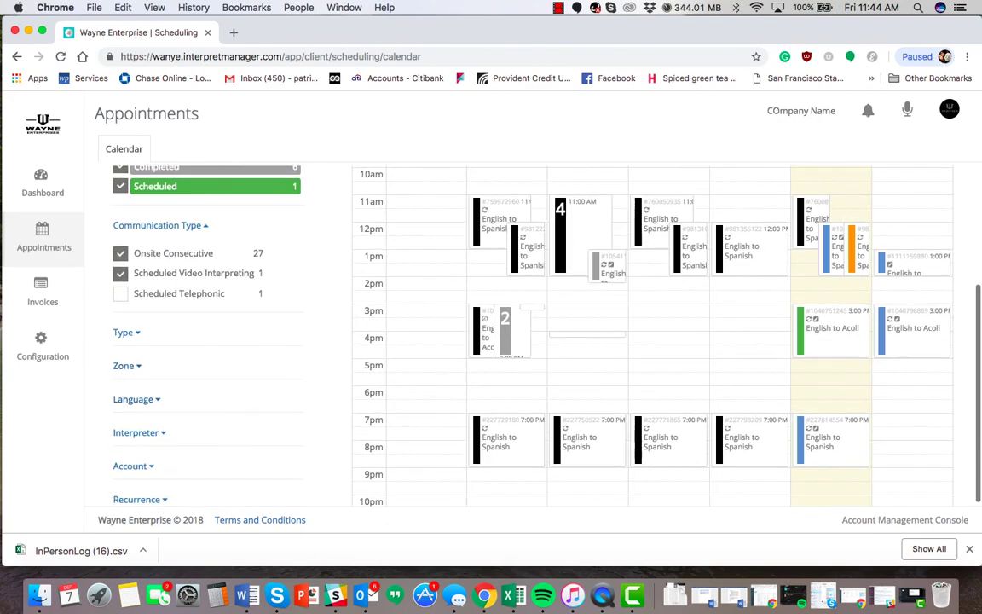
click(127, 365)
click(121, 413)
Step: Exclude a language from the December 2–8 calendar using the Language filter, and review the filtered week
scroll(492, 333, down, 5)
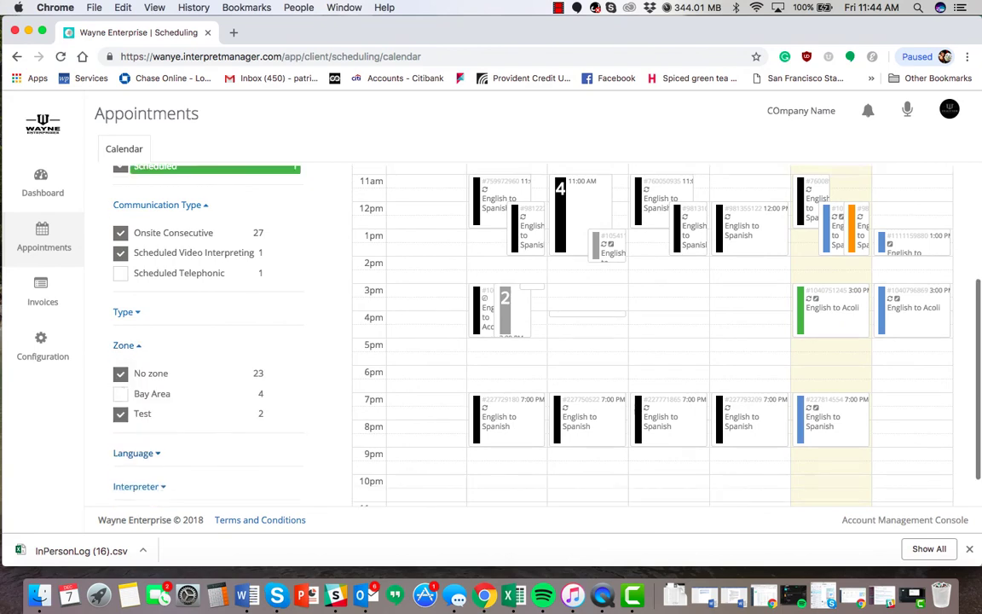
click(140, 455)
scroll(139, 454, down, 2)
click(120, 458)
scroll(120, 458, up, 3)
scroll(492, 333, up, 5)
scroll(492, 333, up, 2)
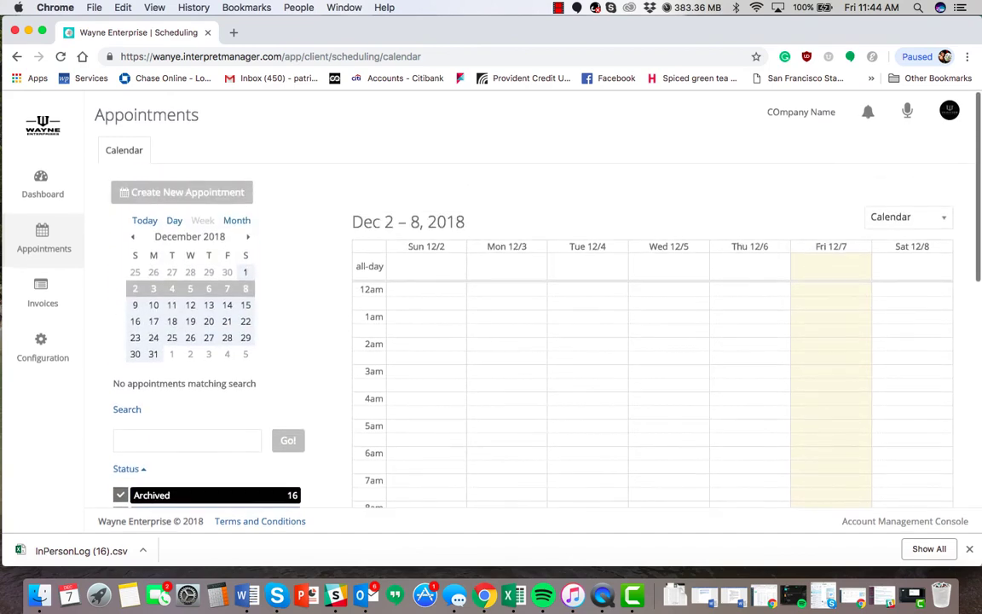
Step: Open the list of invoices with all statuses shown
click(43, 292)
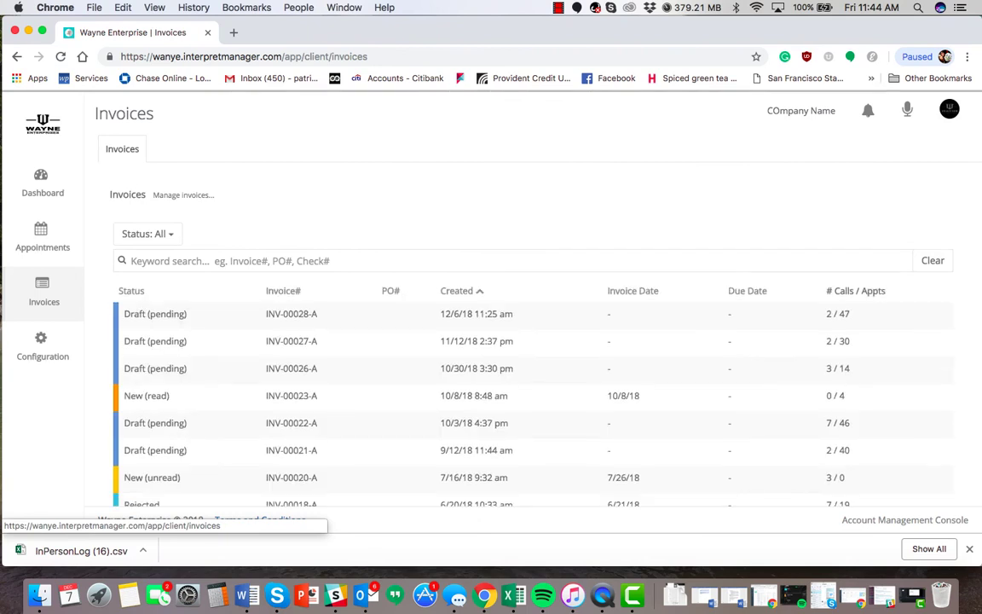
click(558, 8)
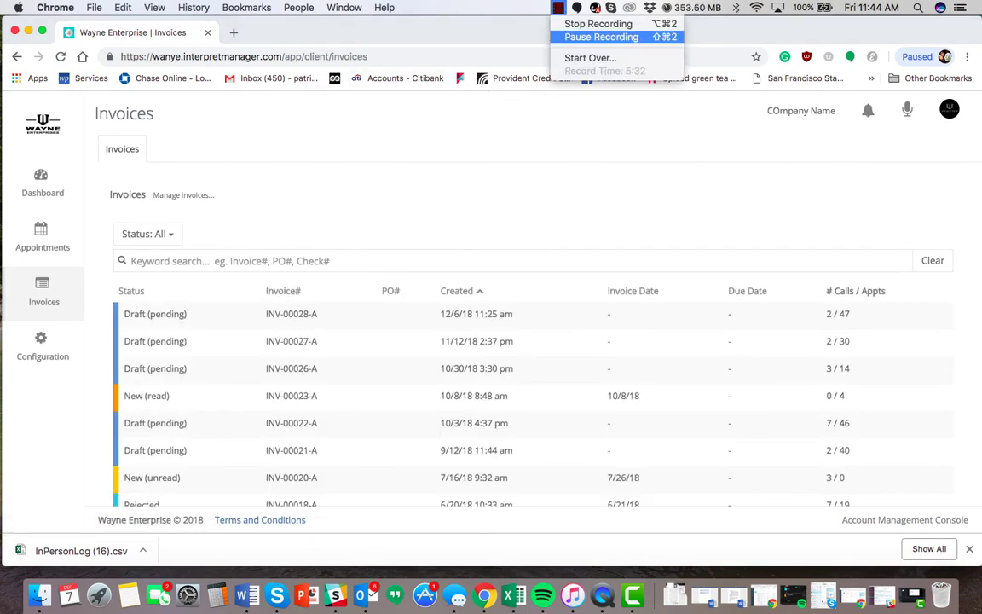